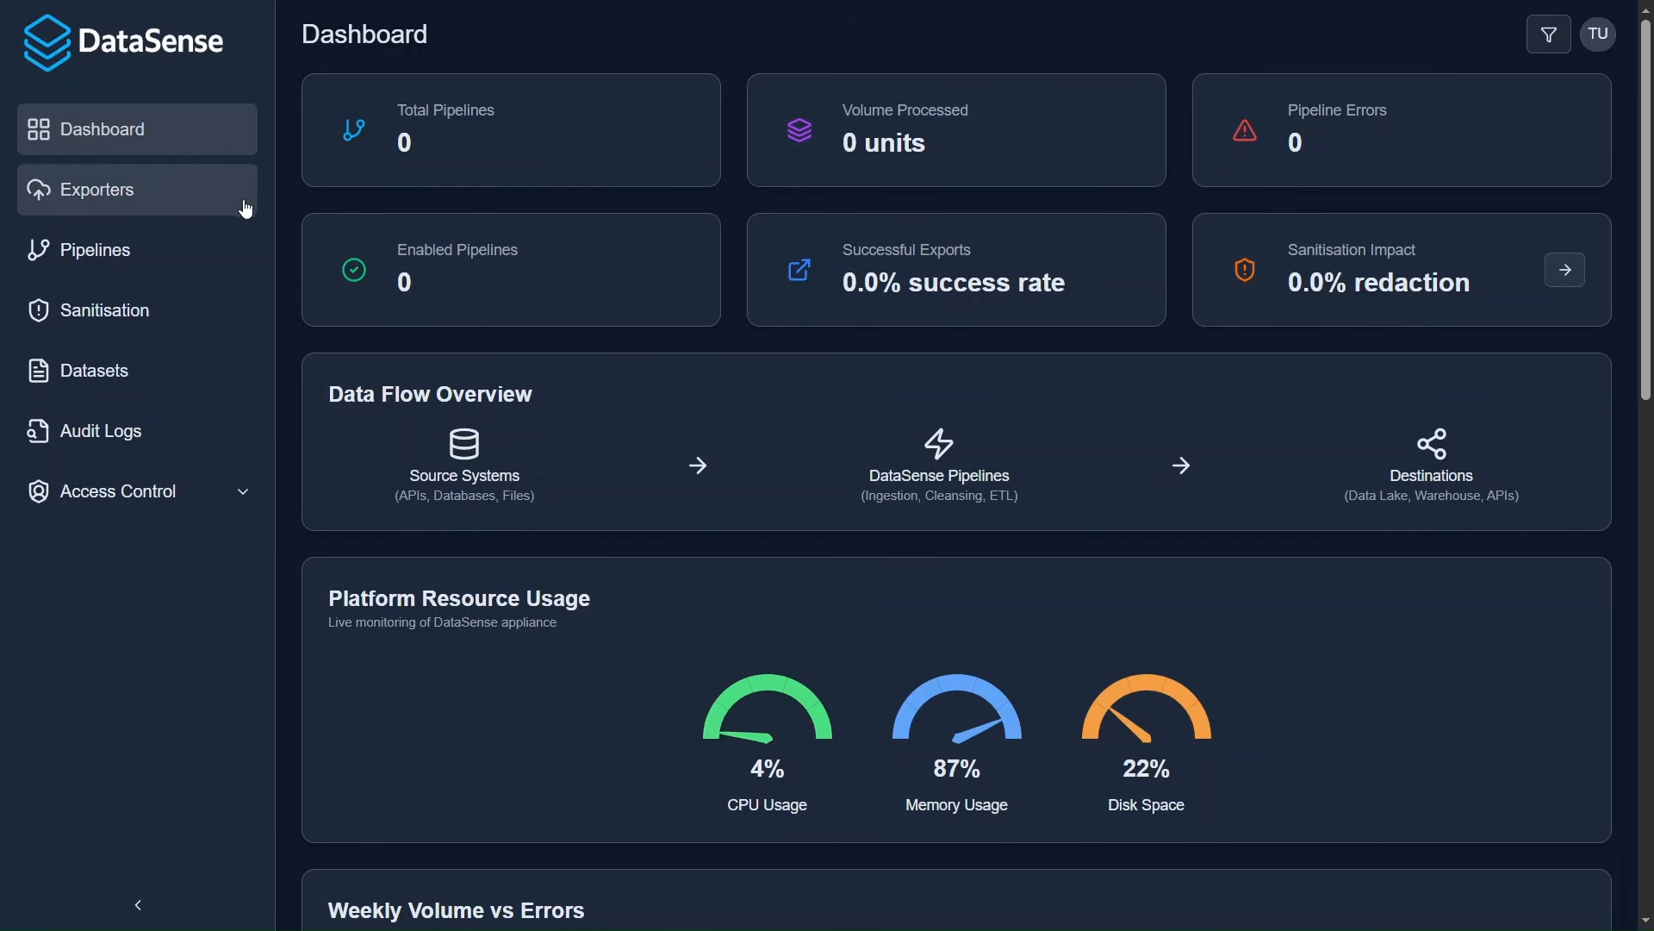
# Step: Start a new Elasticsearch exporter and name it "ECS Exporter"
pyautogui.click(245, 209)
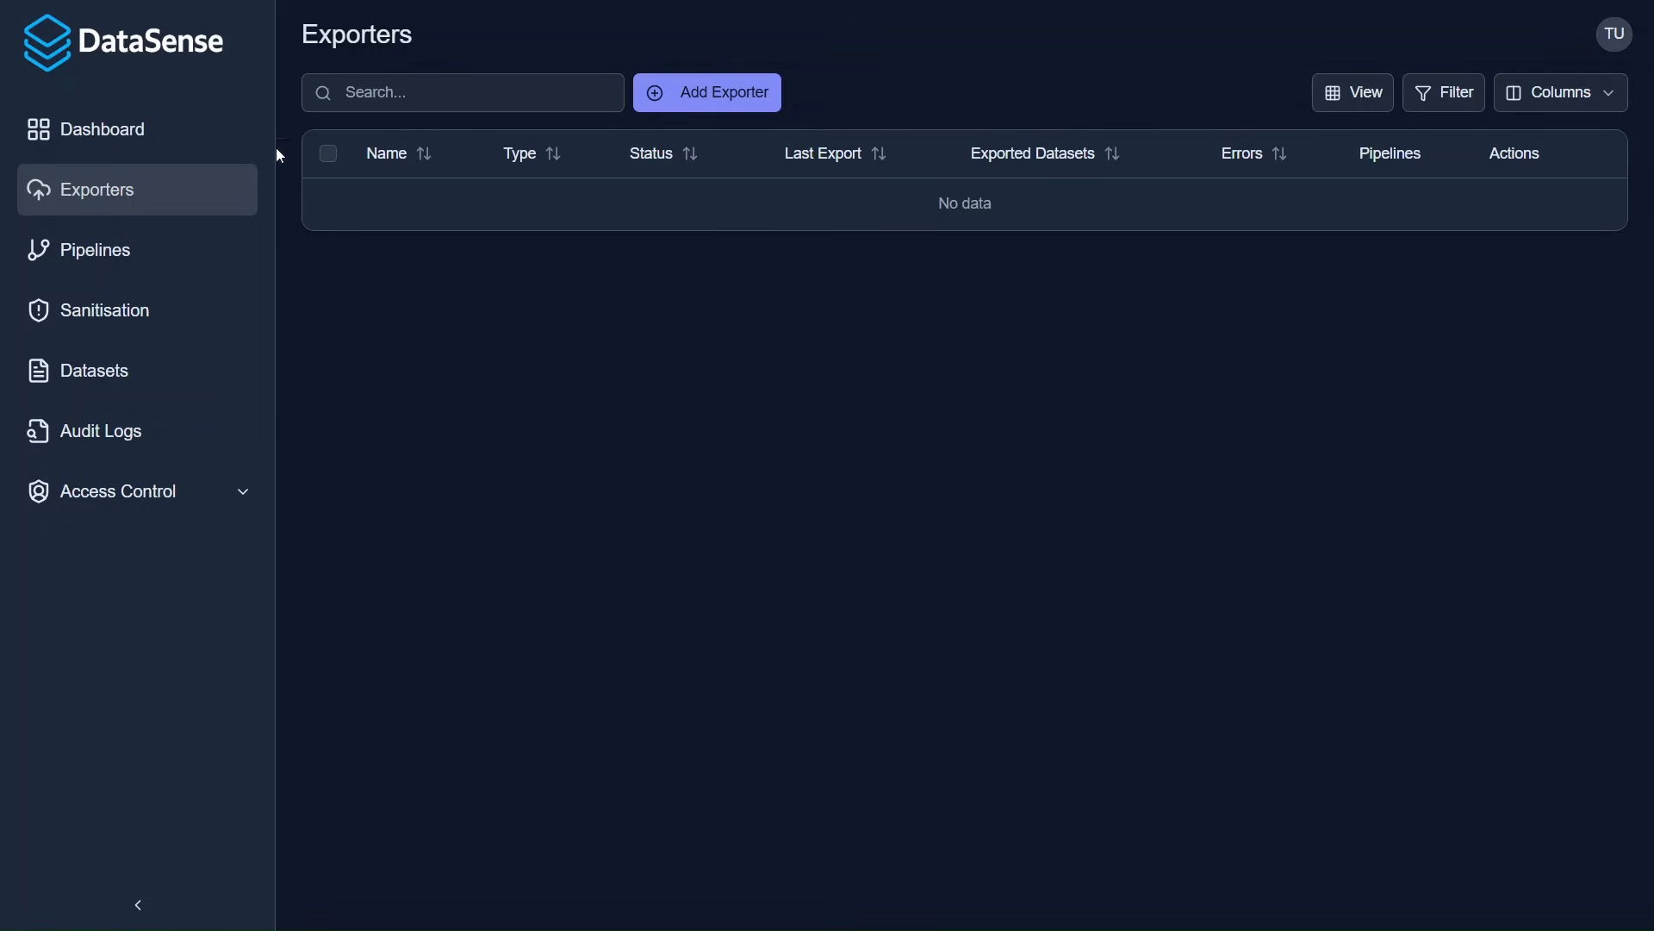
pyautogui.click(683, 102)
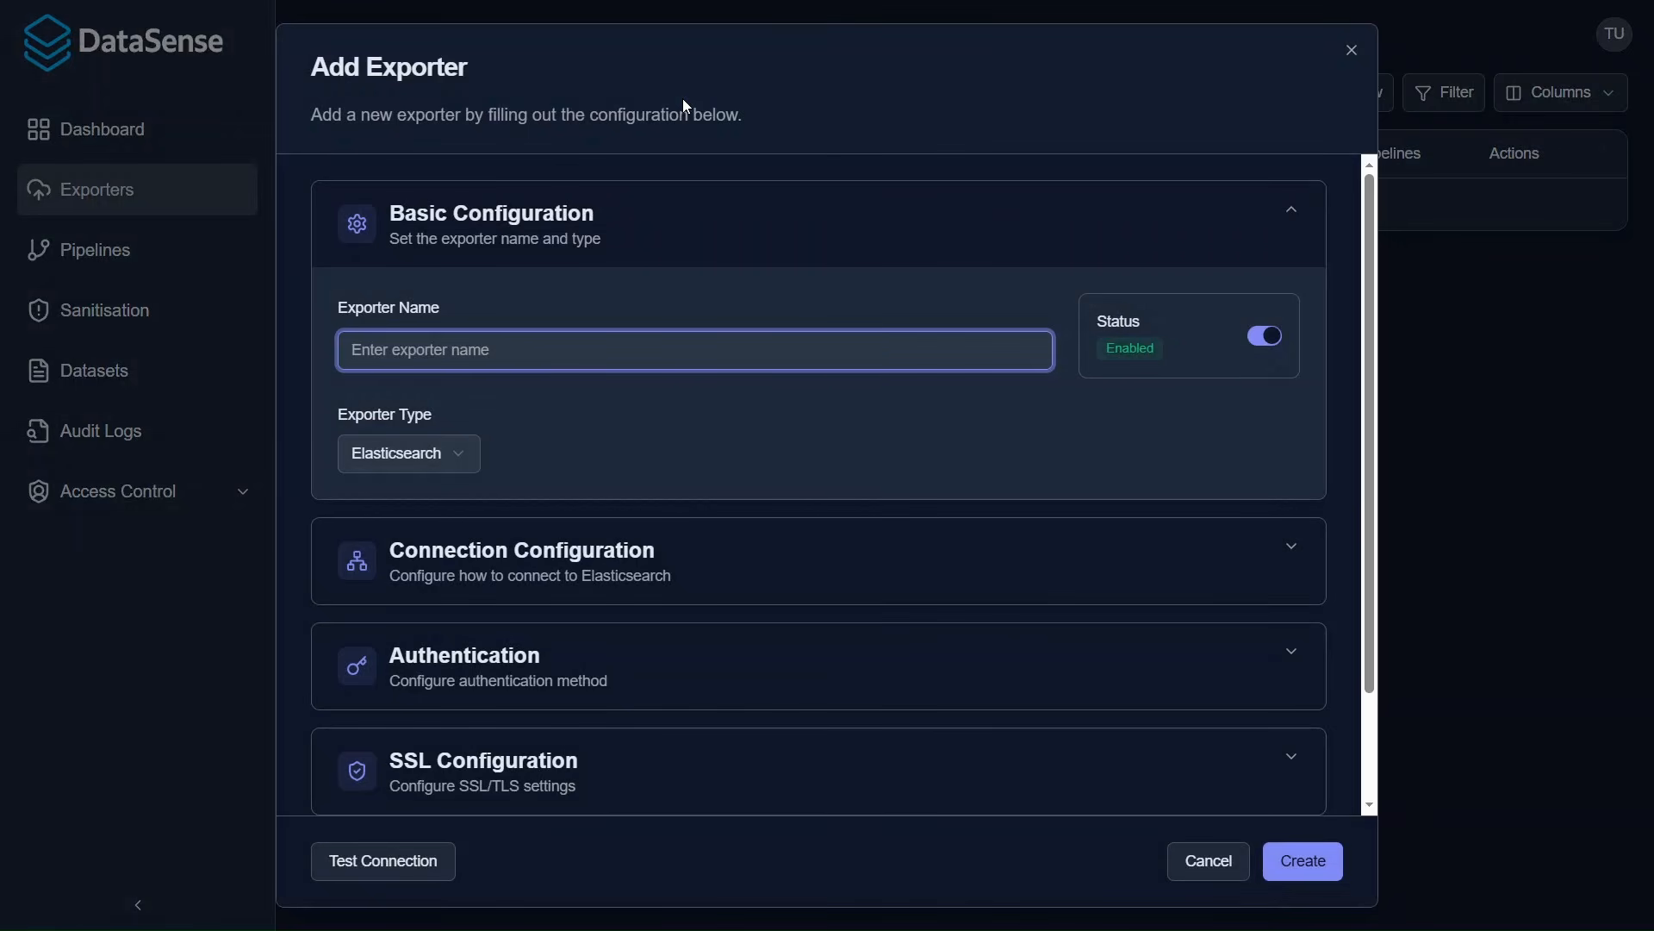
pyautogui.write('ECS Exporter')
# Step: Set the Elasticsearch instance hostname to 172.20.0.8 in the exporter's connection configuration
pyautogui.click(607, 582)
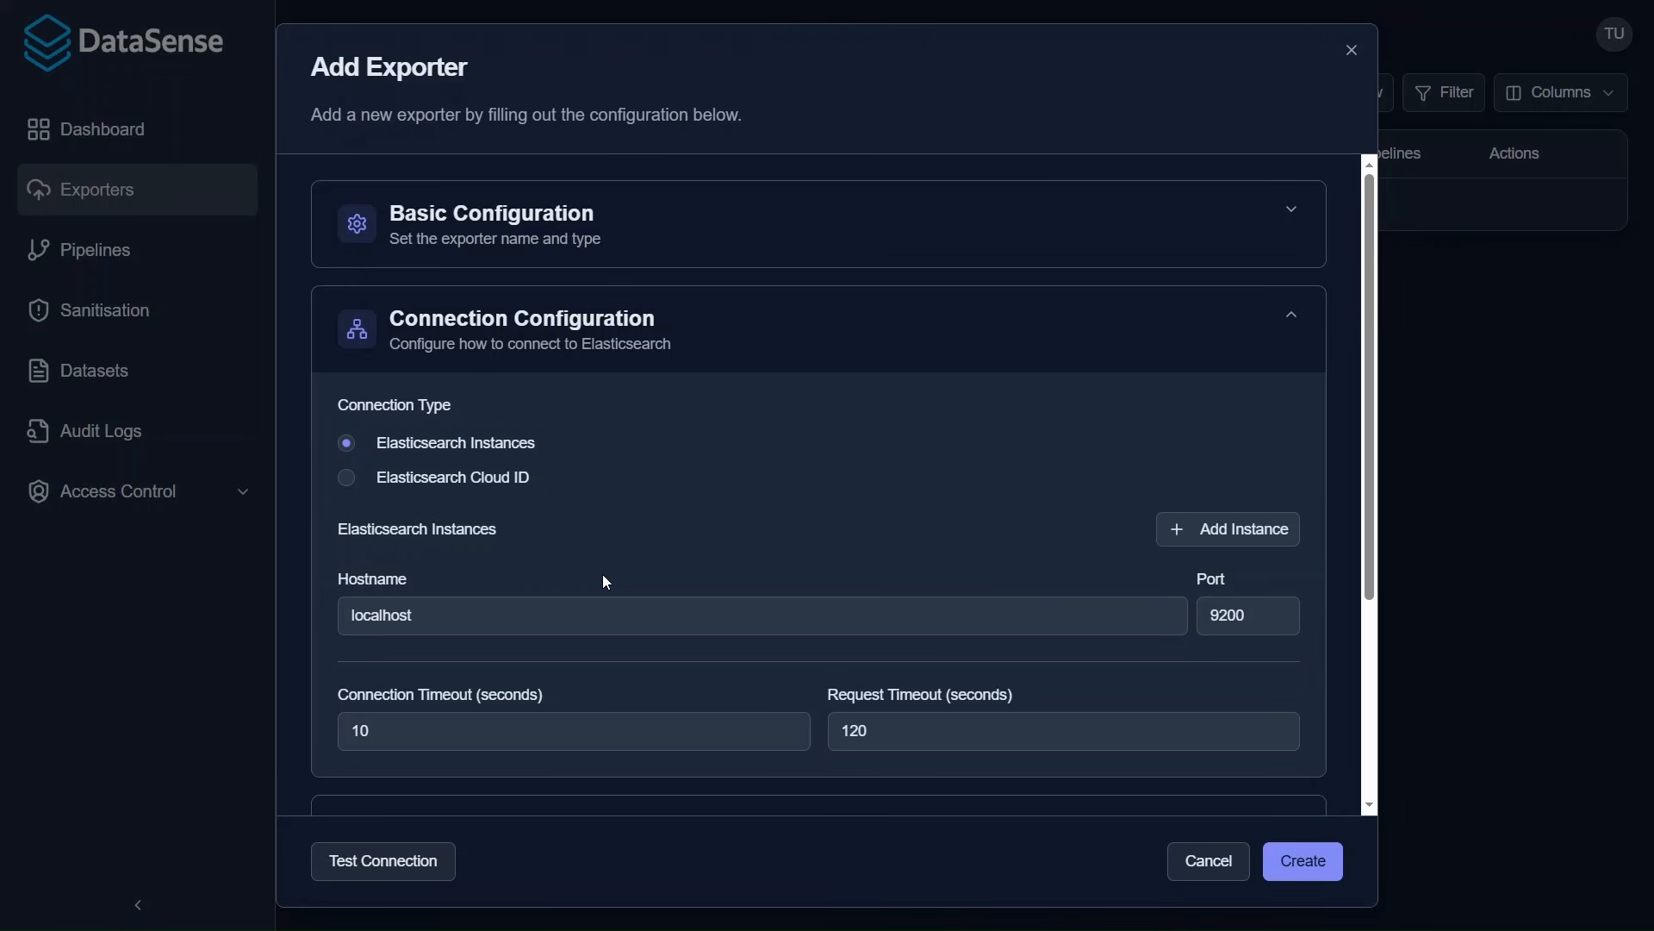
pyautogui.moveTo(598, 603); pyautogui.dragTo(299, 613)
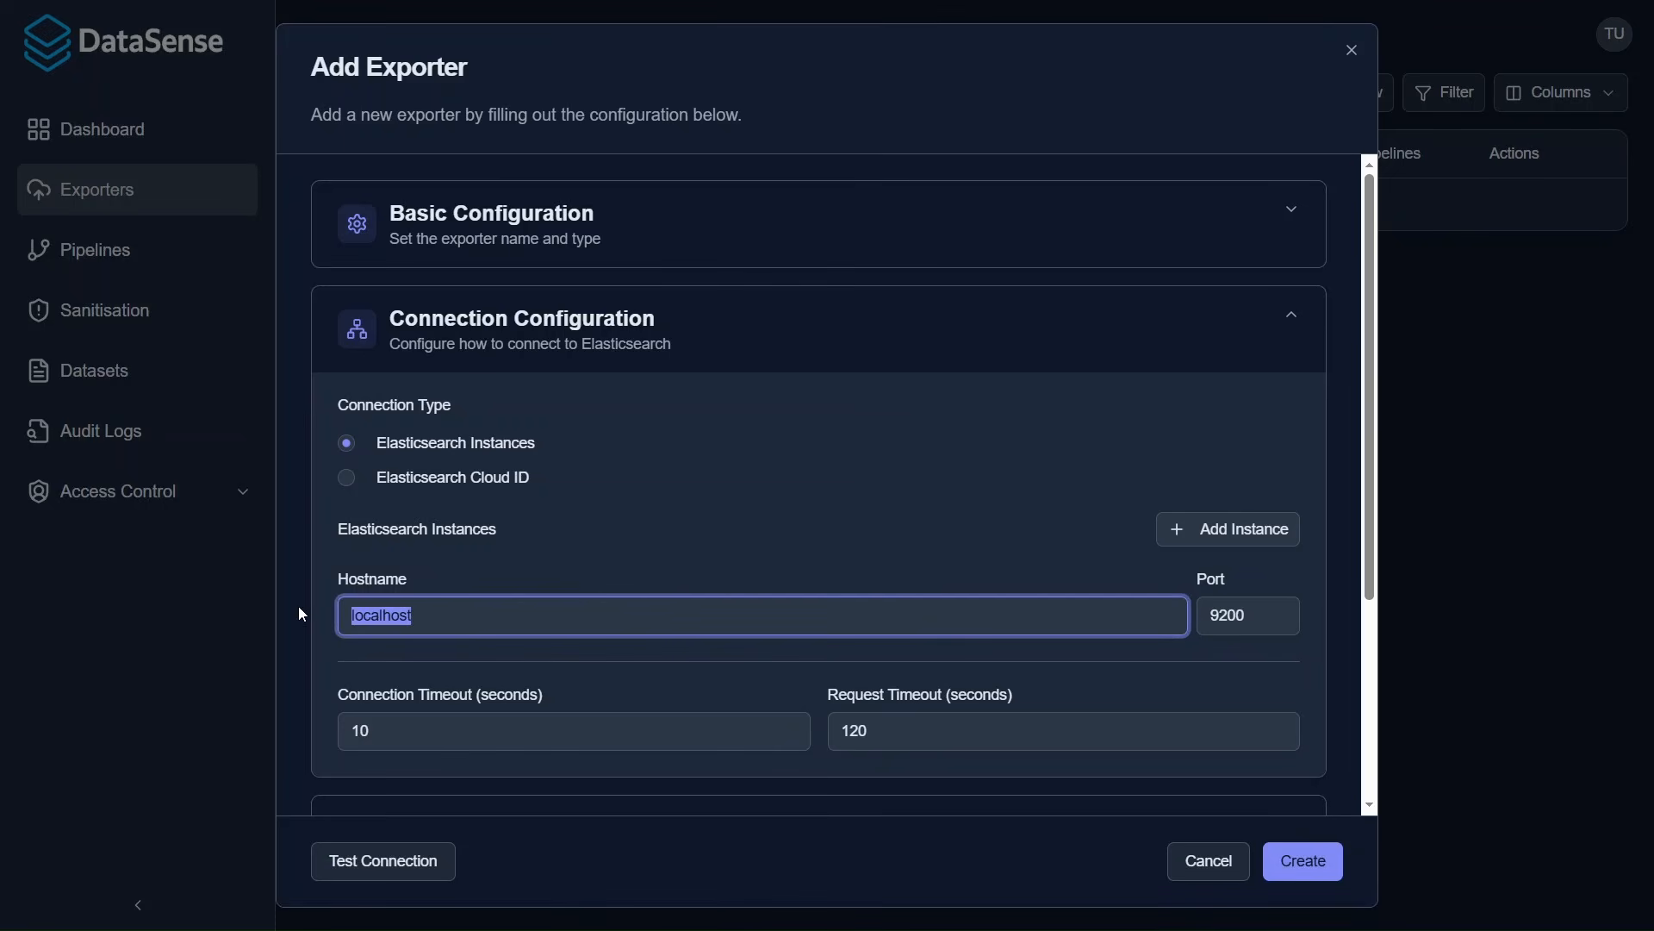
pyautogui.write('172.20.0.8')
# Step: Set the exporter's authentication type to API Key and paste the API key
pyautogui.scroll(-3, 529, 587)
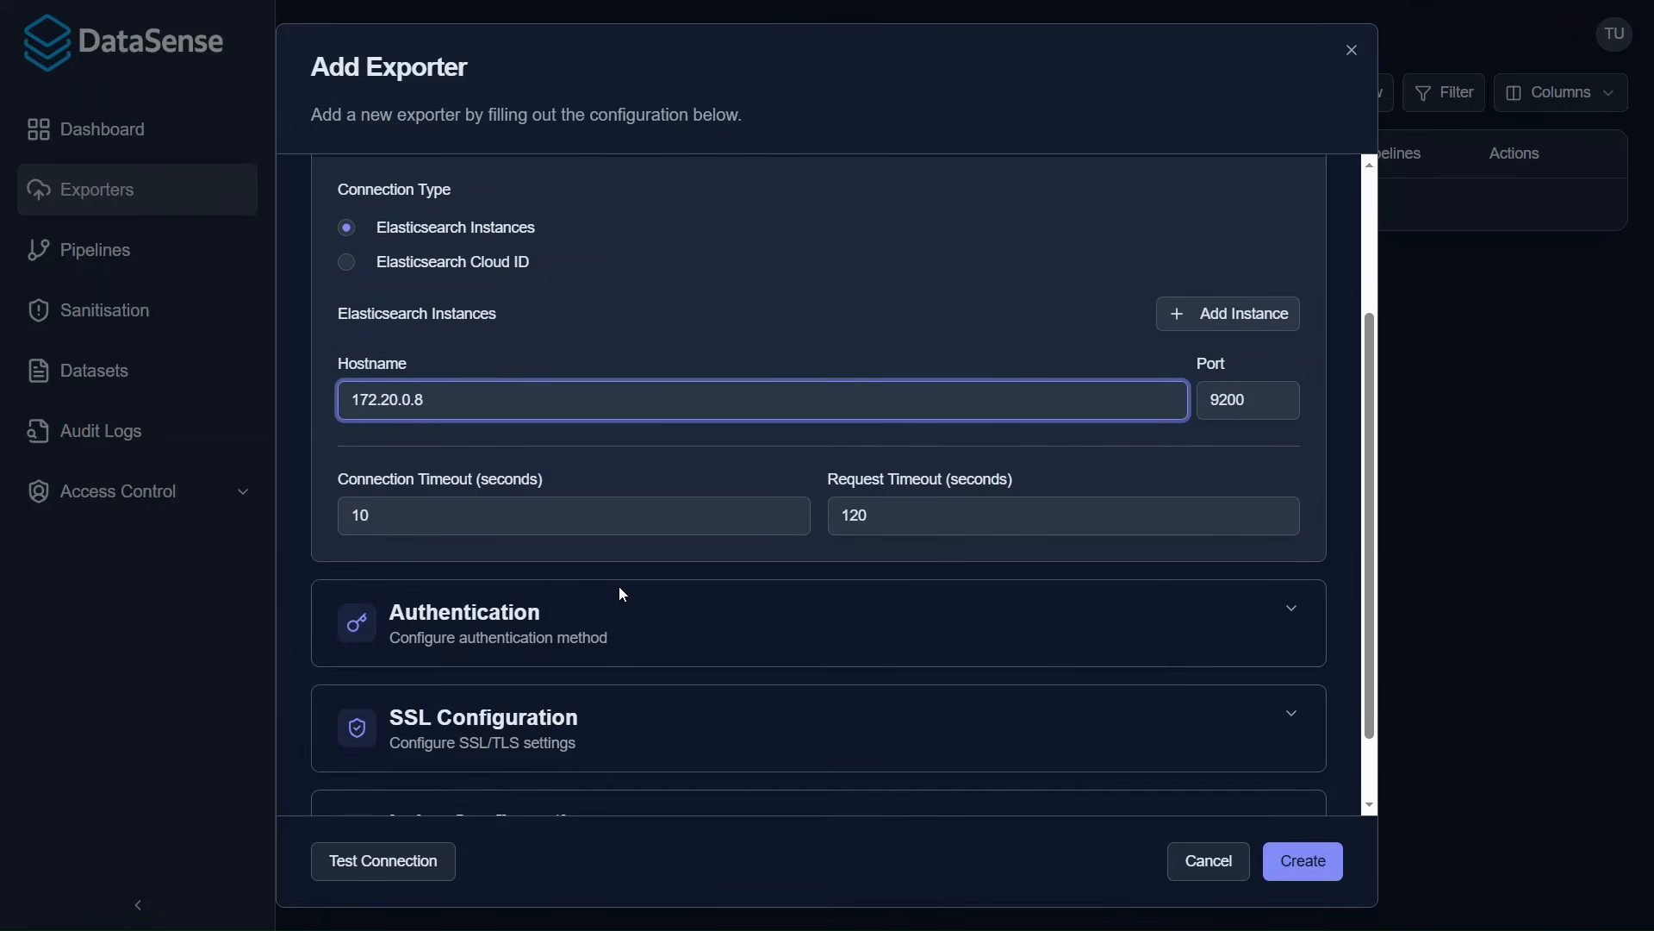
pyautogui.click(623, 595)
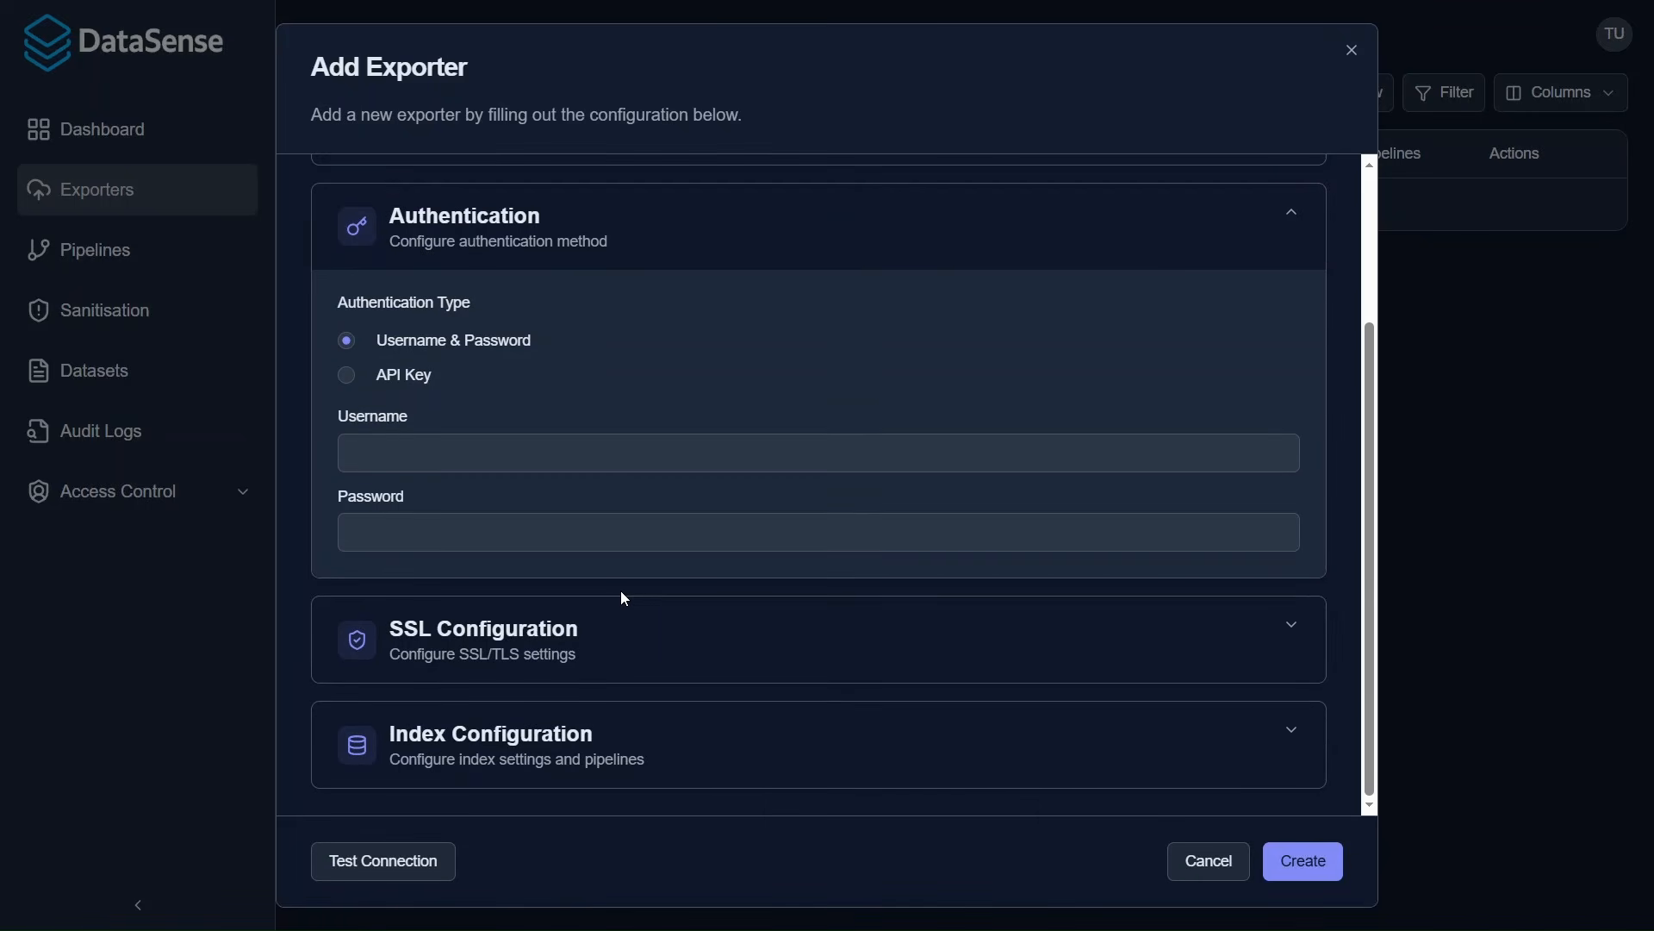
pyautogui.click(346, 381)
pyautogui.click(396, 534)
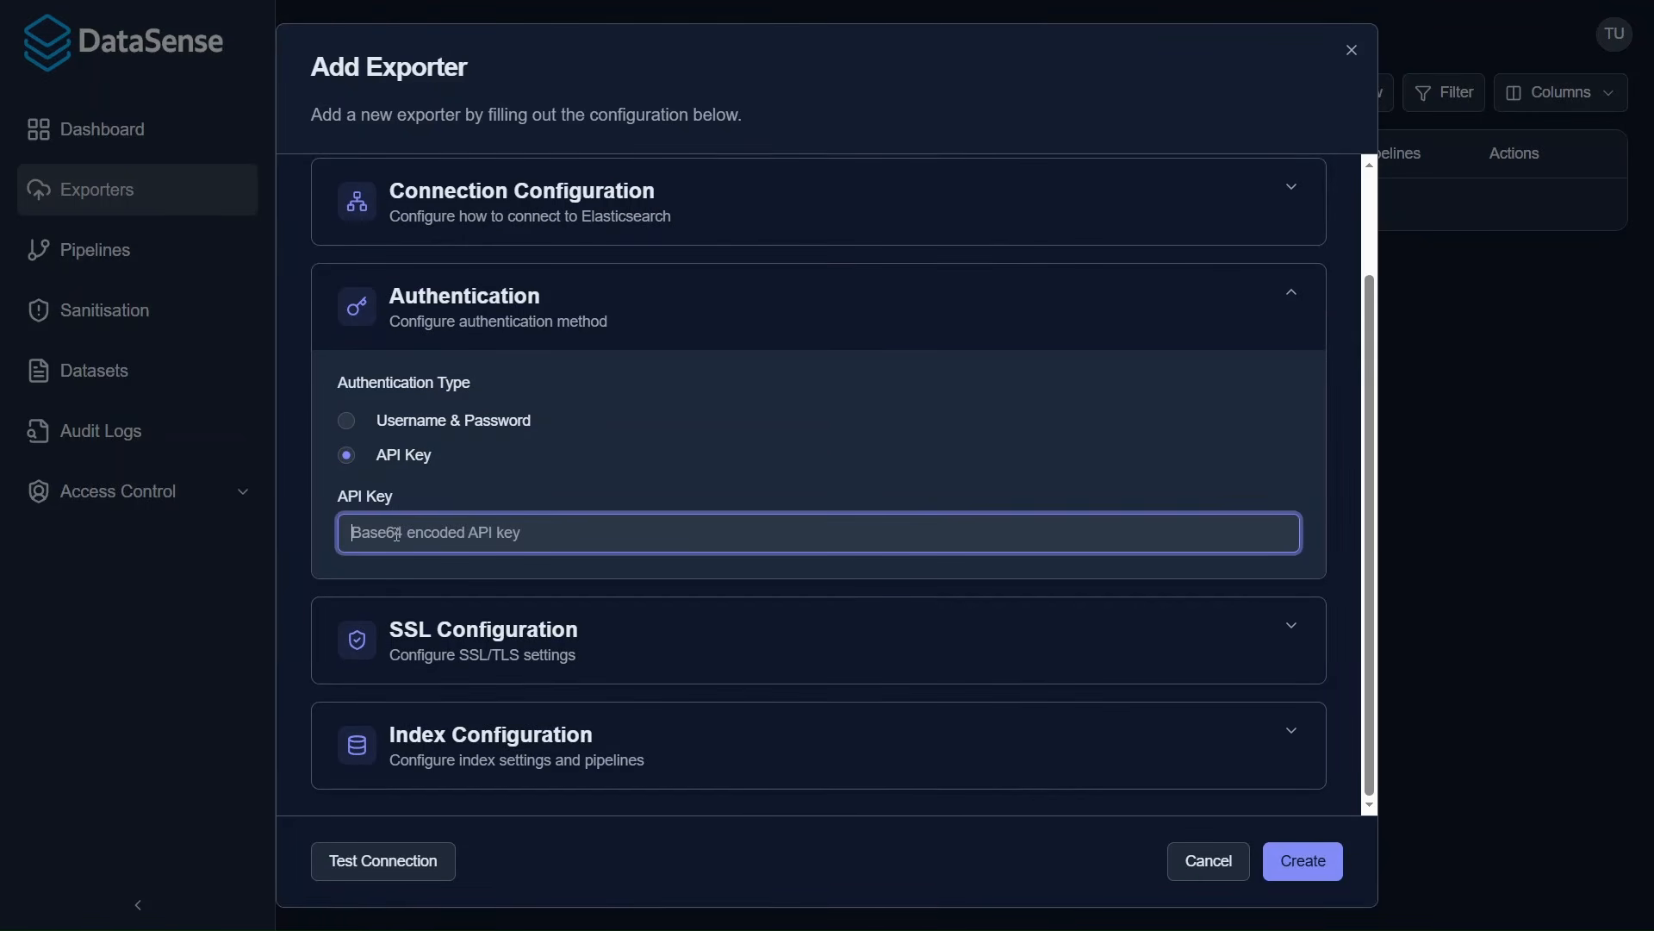
pyautogui.hotkey('ctrl', 'v')
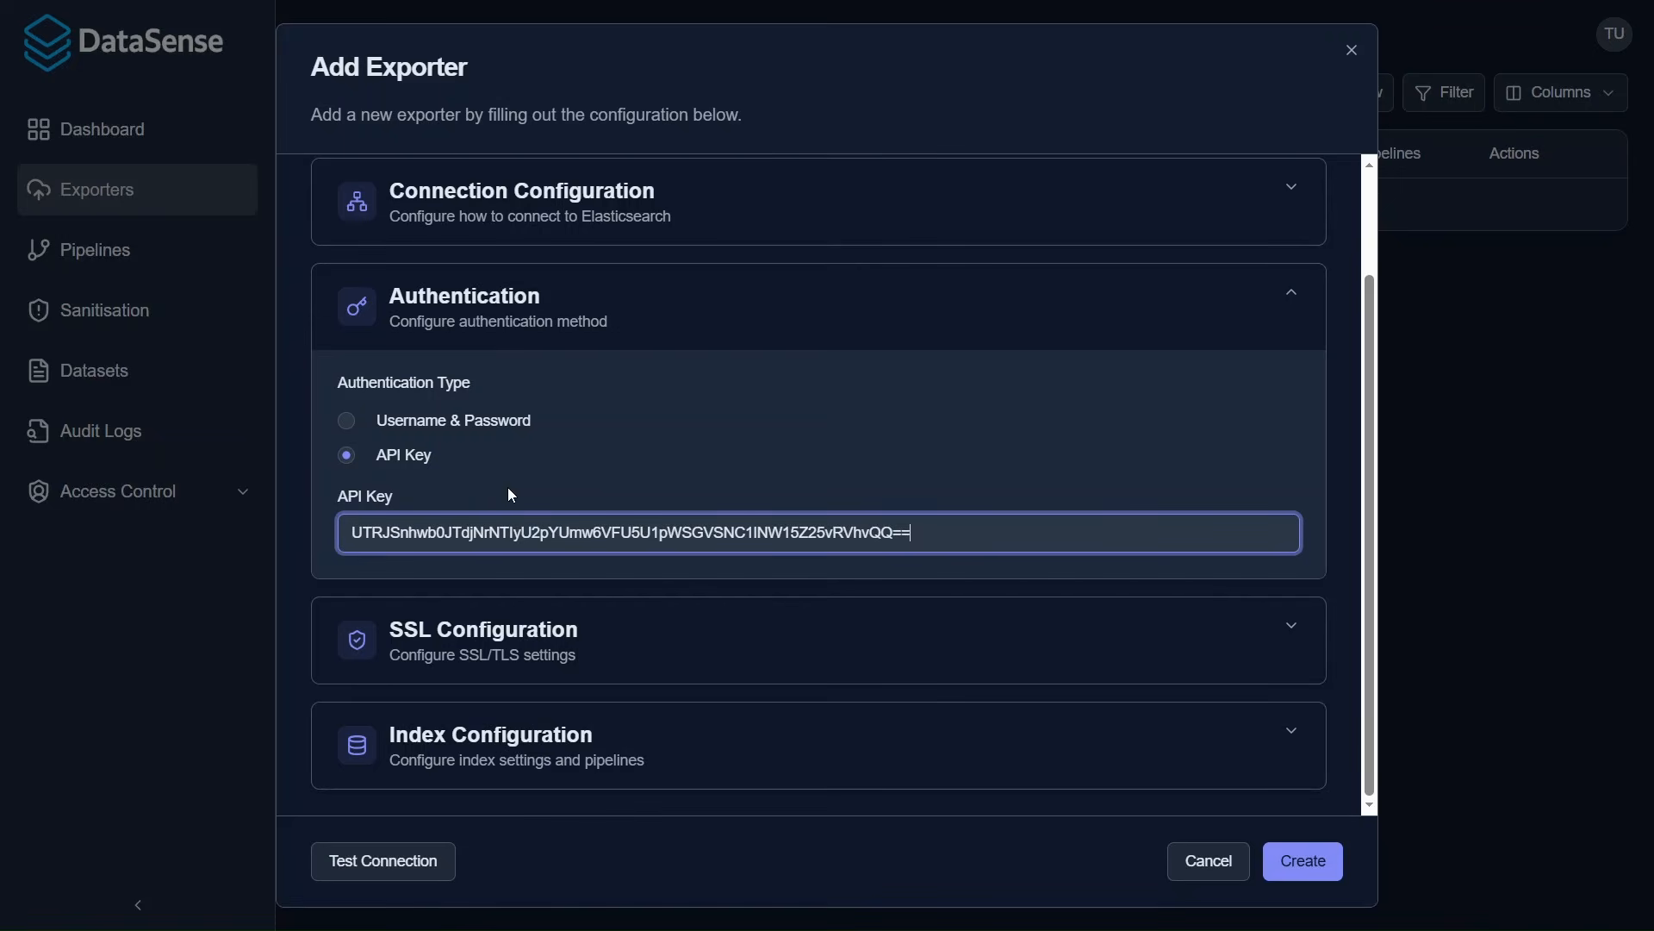
# Step: Disable hostname verification in the SSL configuration and choose the previously uploaded QA-Windows-ELK.p12 entries as trust and key material
pyautogui.click(542, 662)
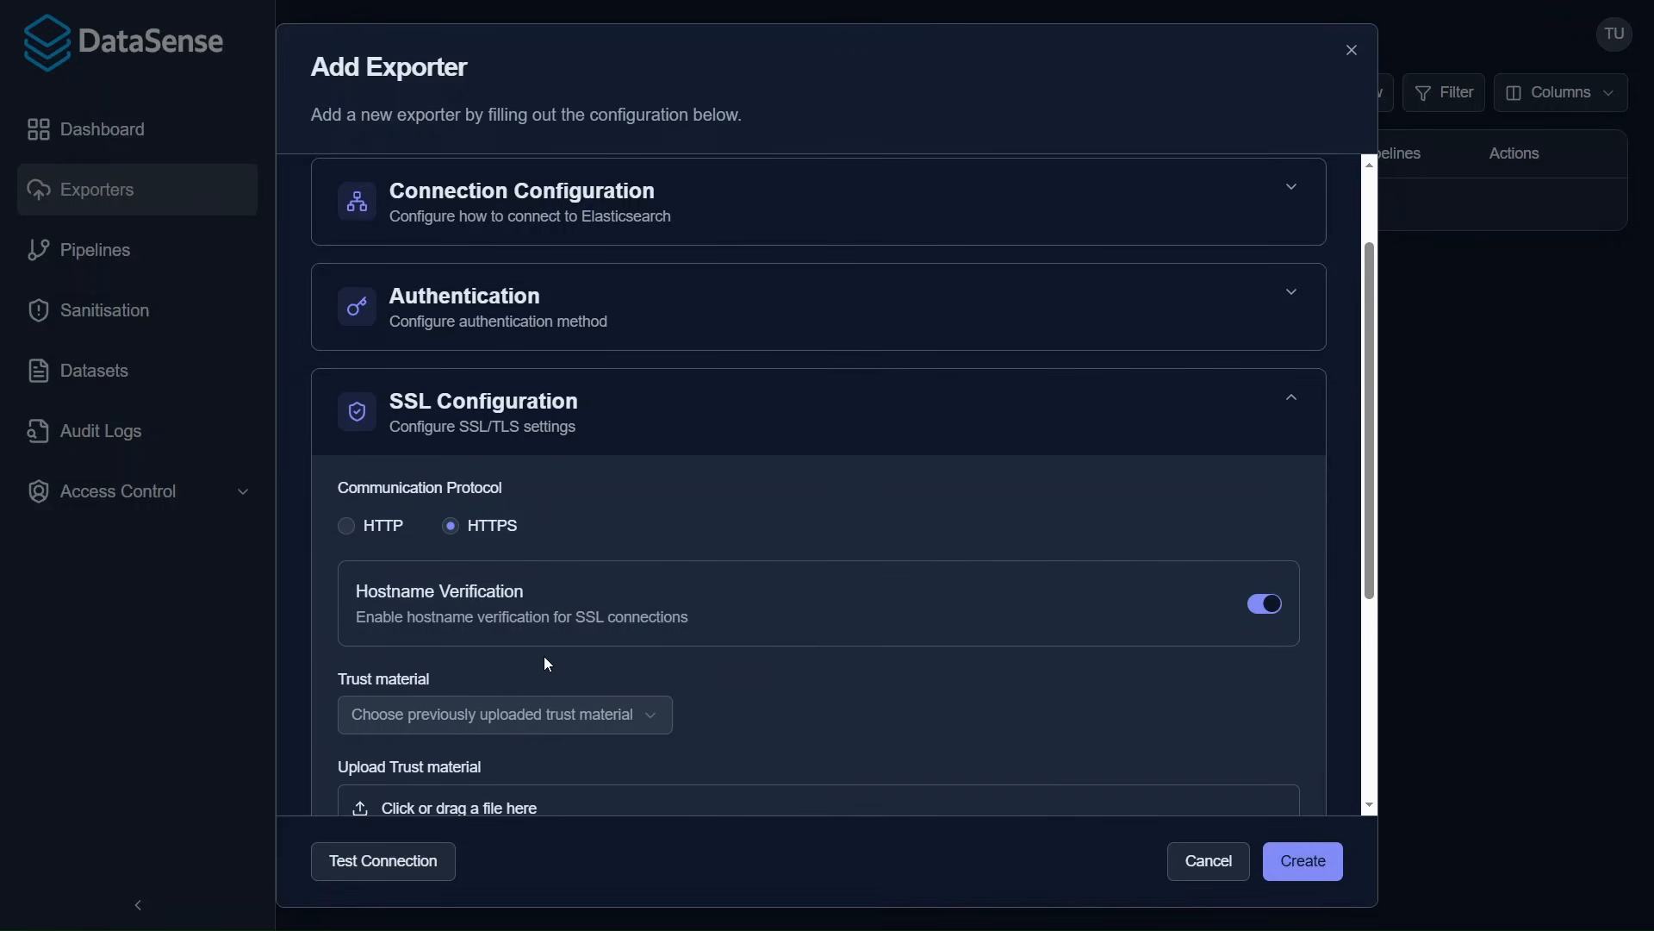
pyautogui.click(1279, 605)
pyautogui.scroll(-1, 1281, 606)
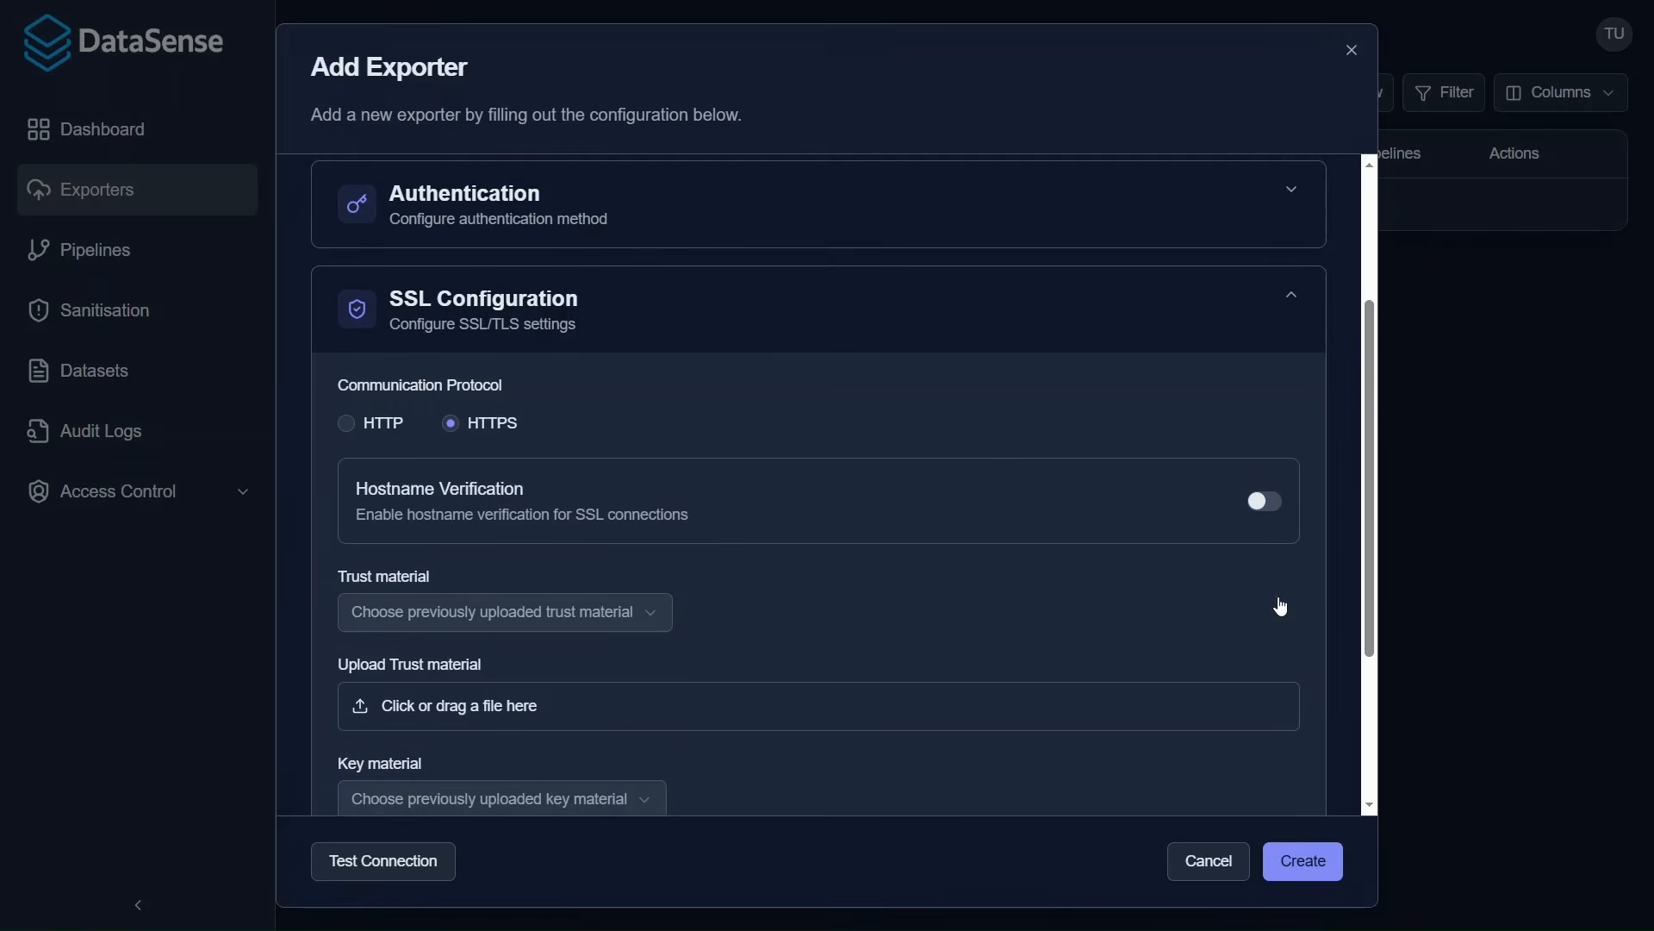
pyautogui.scroll(-1, 1280, 606)
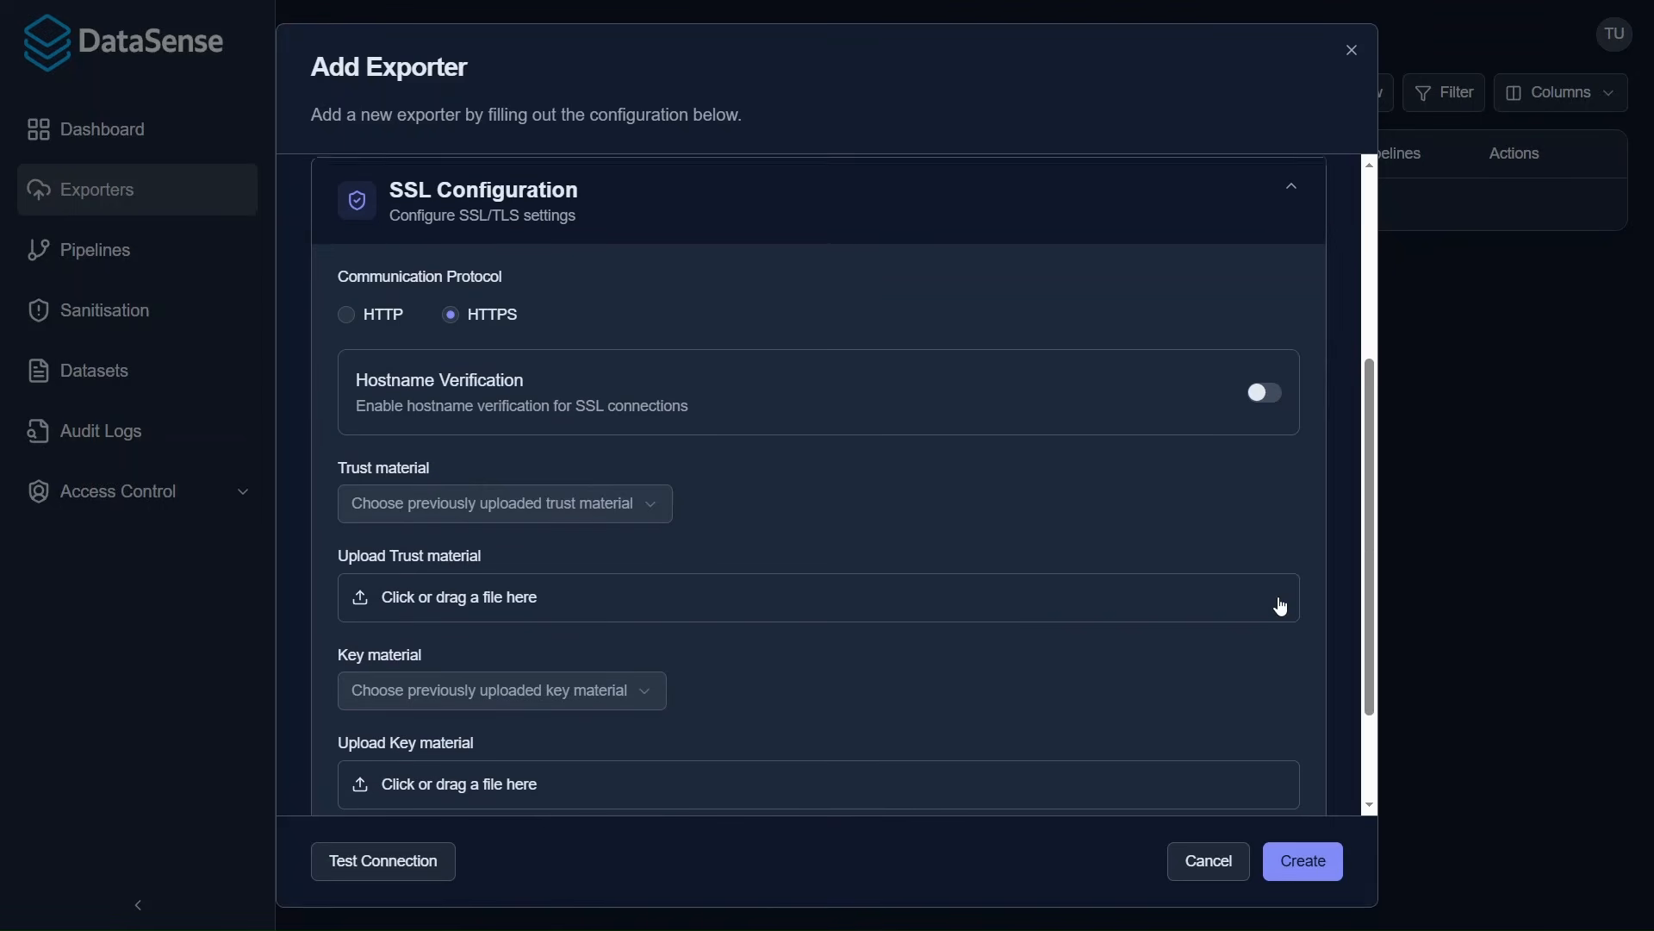
pyautogui.click(513, 498)
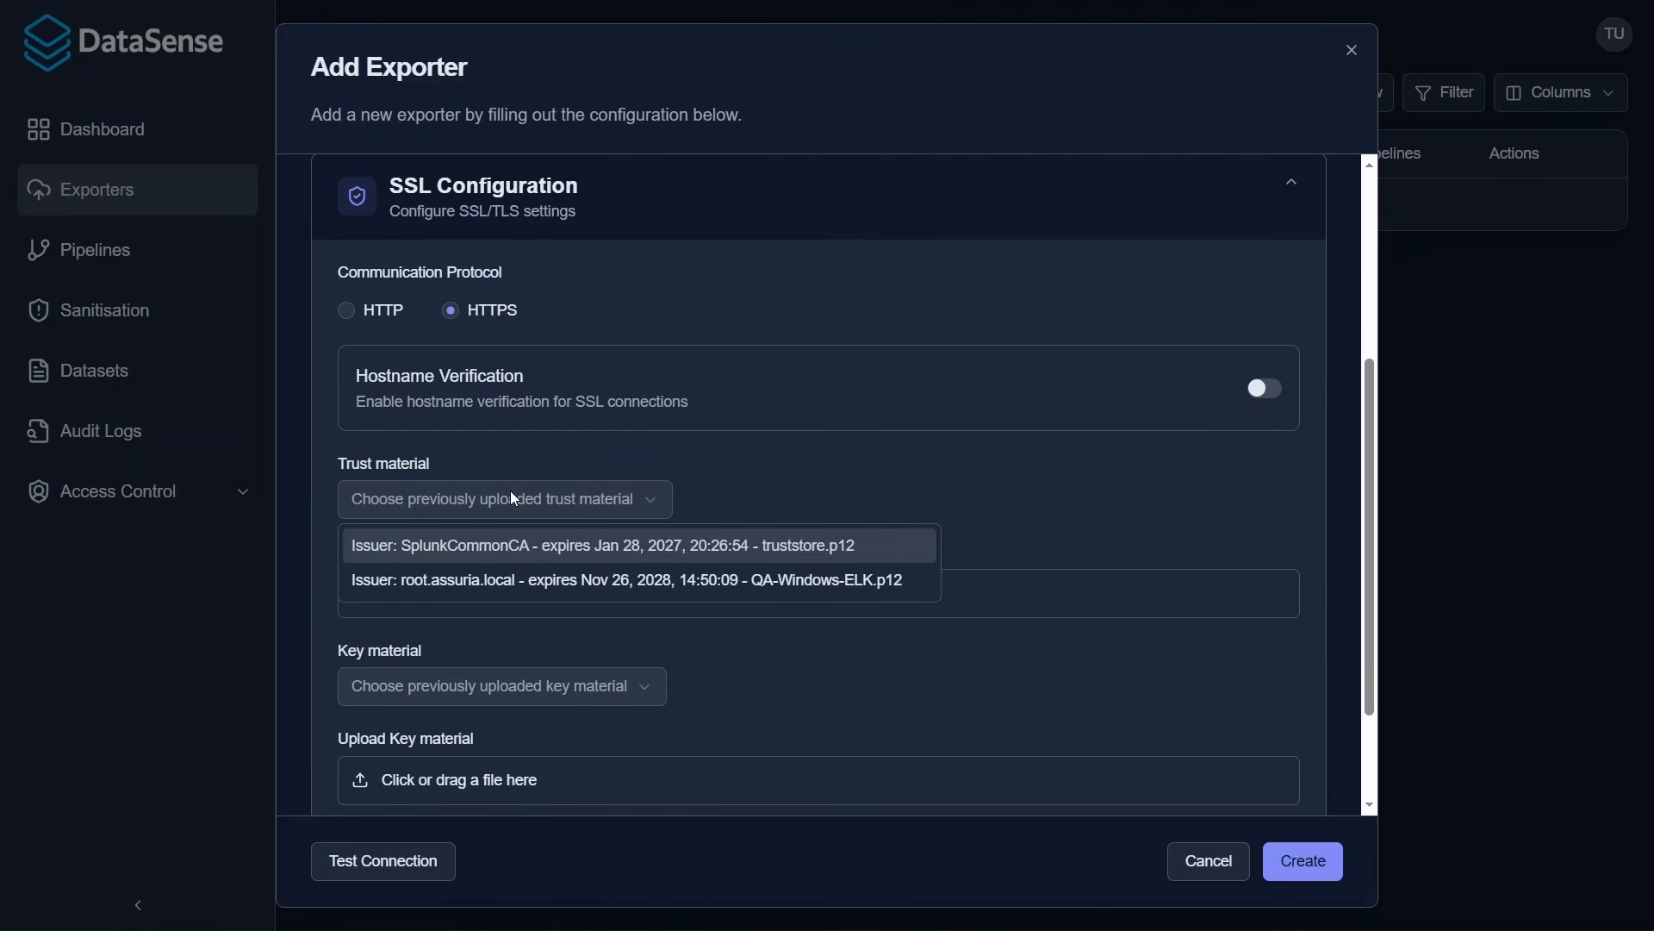
pyautogui.click(514, 569)
pyautogui.click(488, 695)
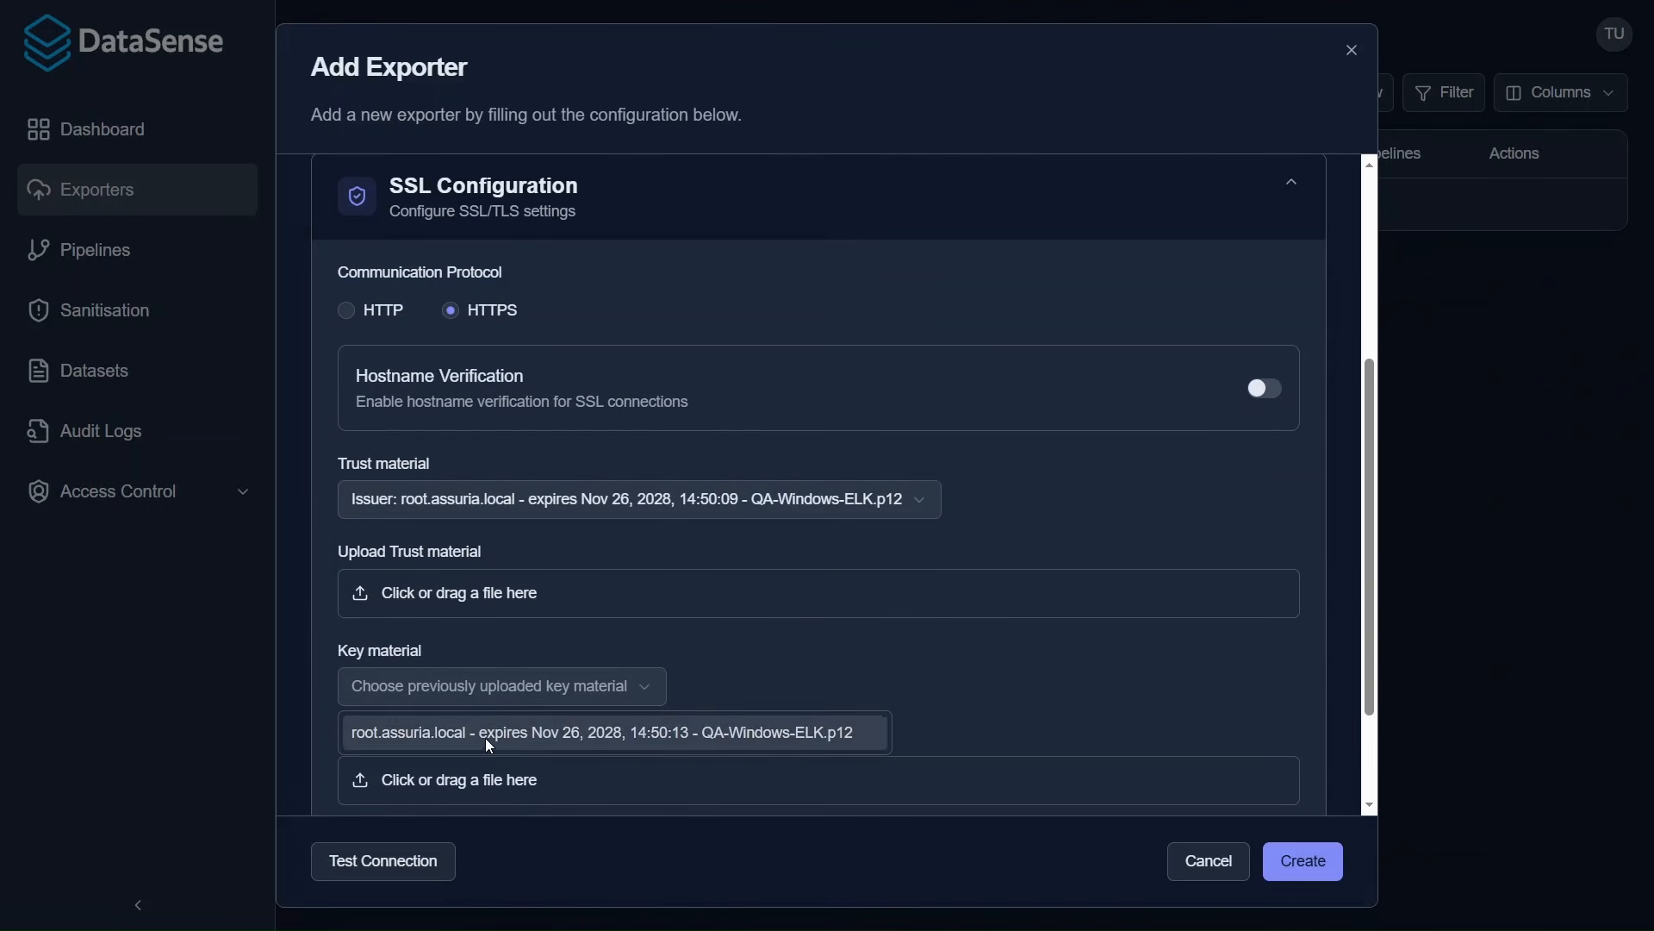
pyautogui.click(499, 728)
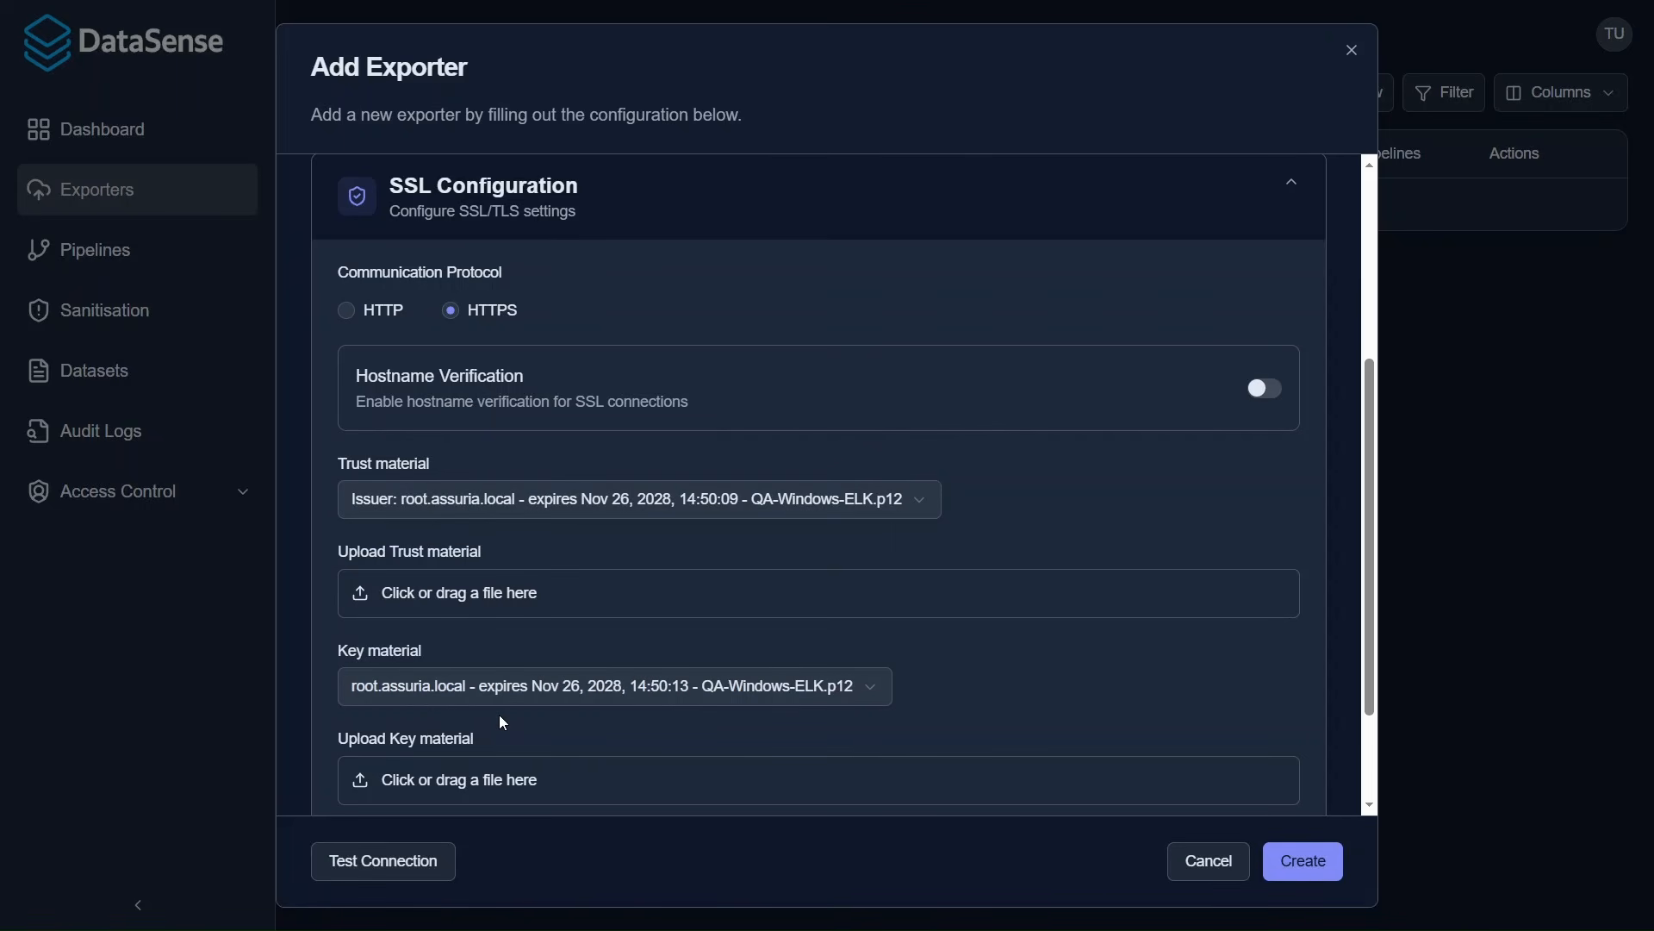
# Step: Review the exporter's index configuration, keep its default settings, and create the exporter
pyautogui.scroll(-2, 432, 595)
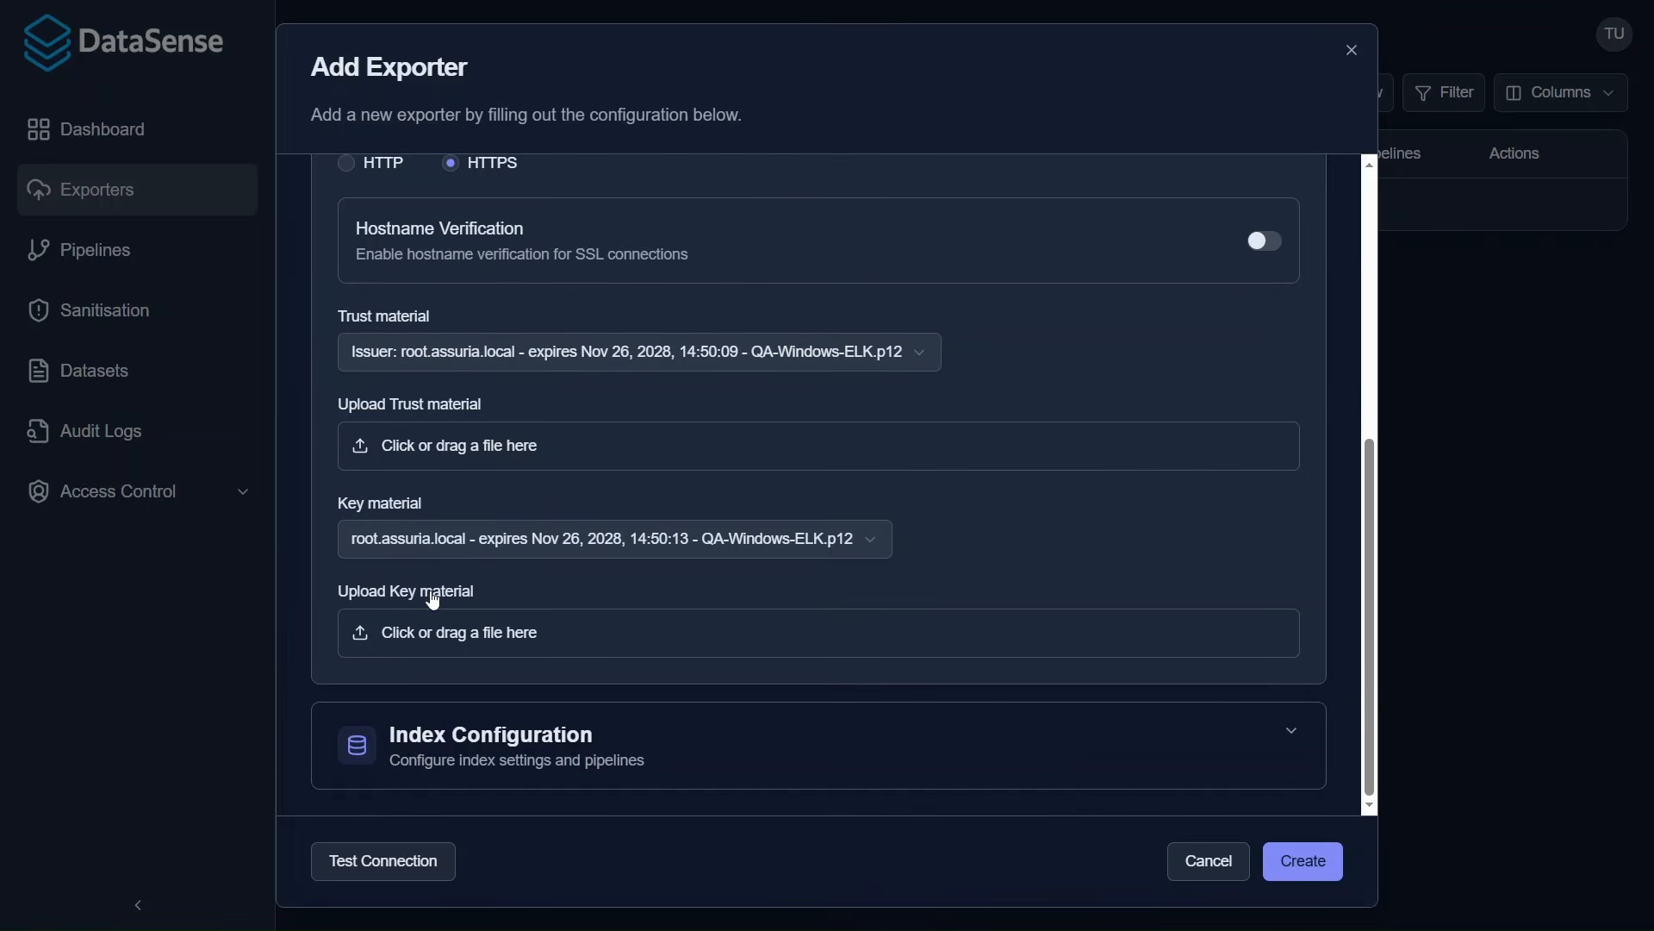
pyautogui.click(434, 725)
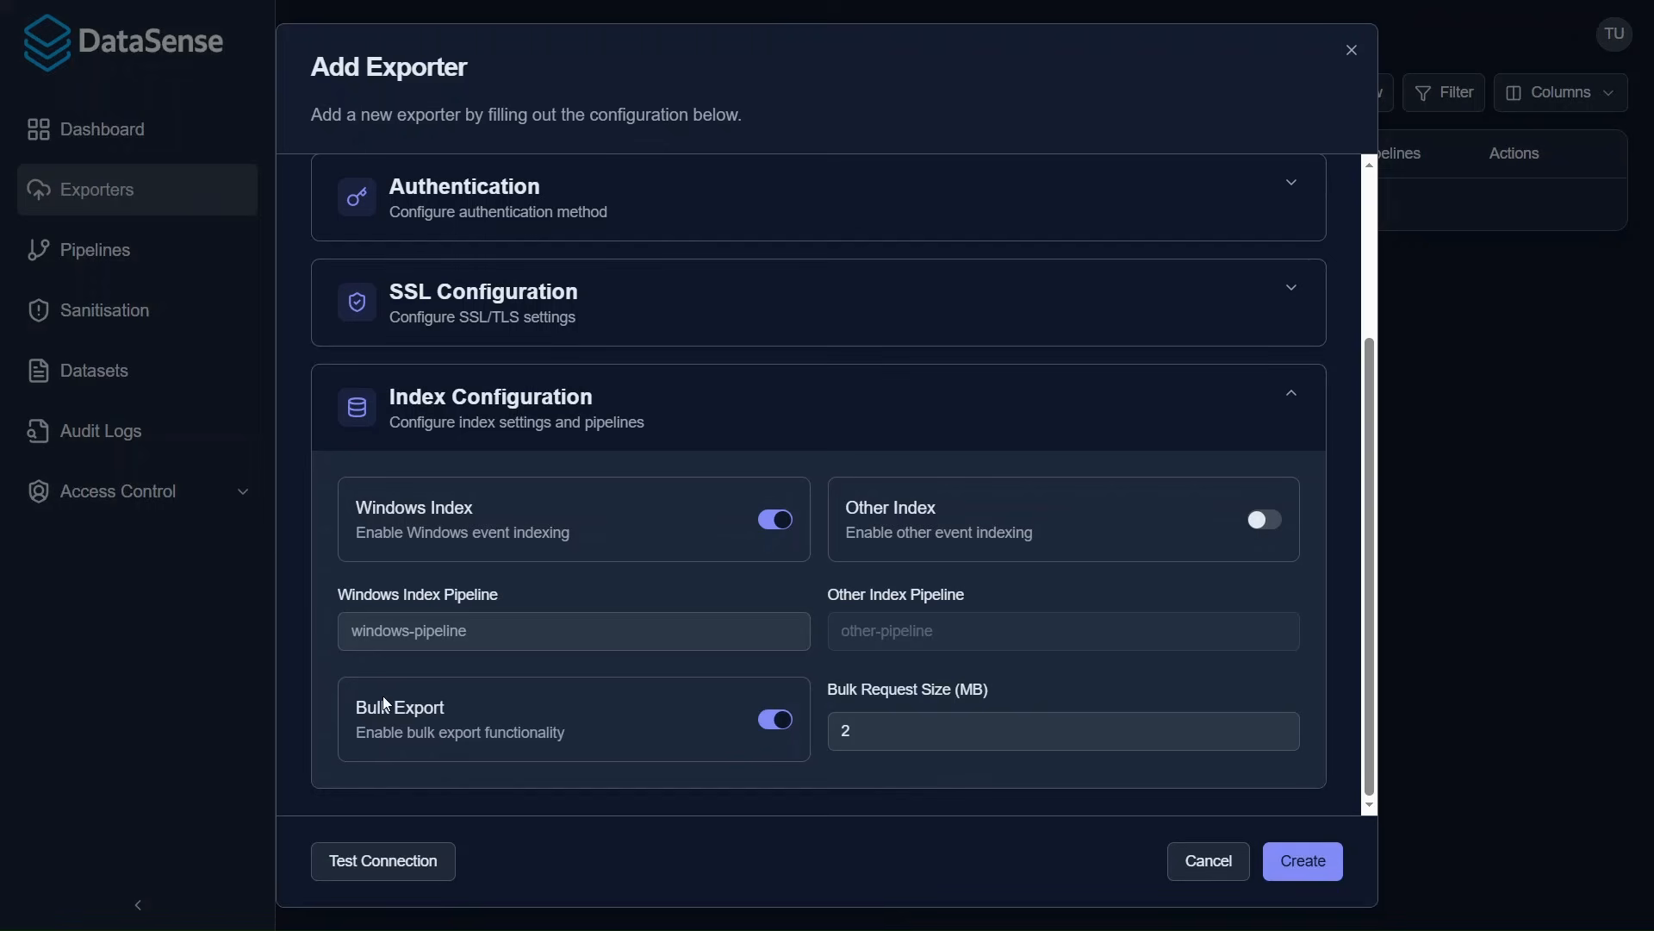
pyautogui.click(1293, 863)
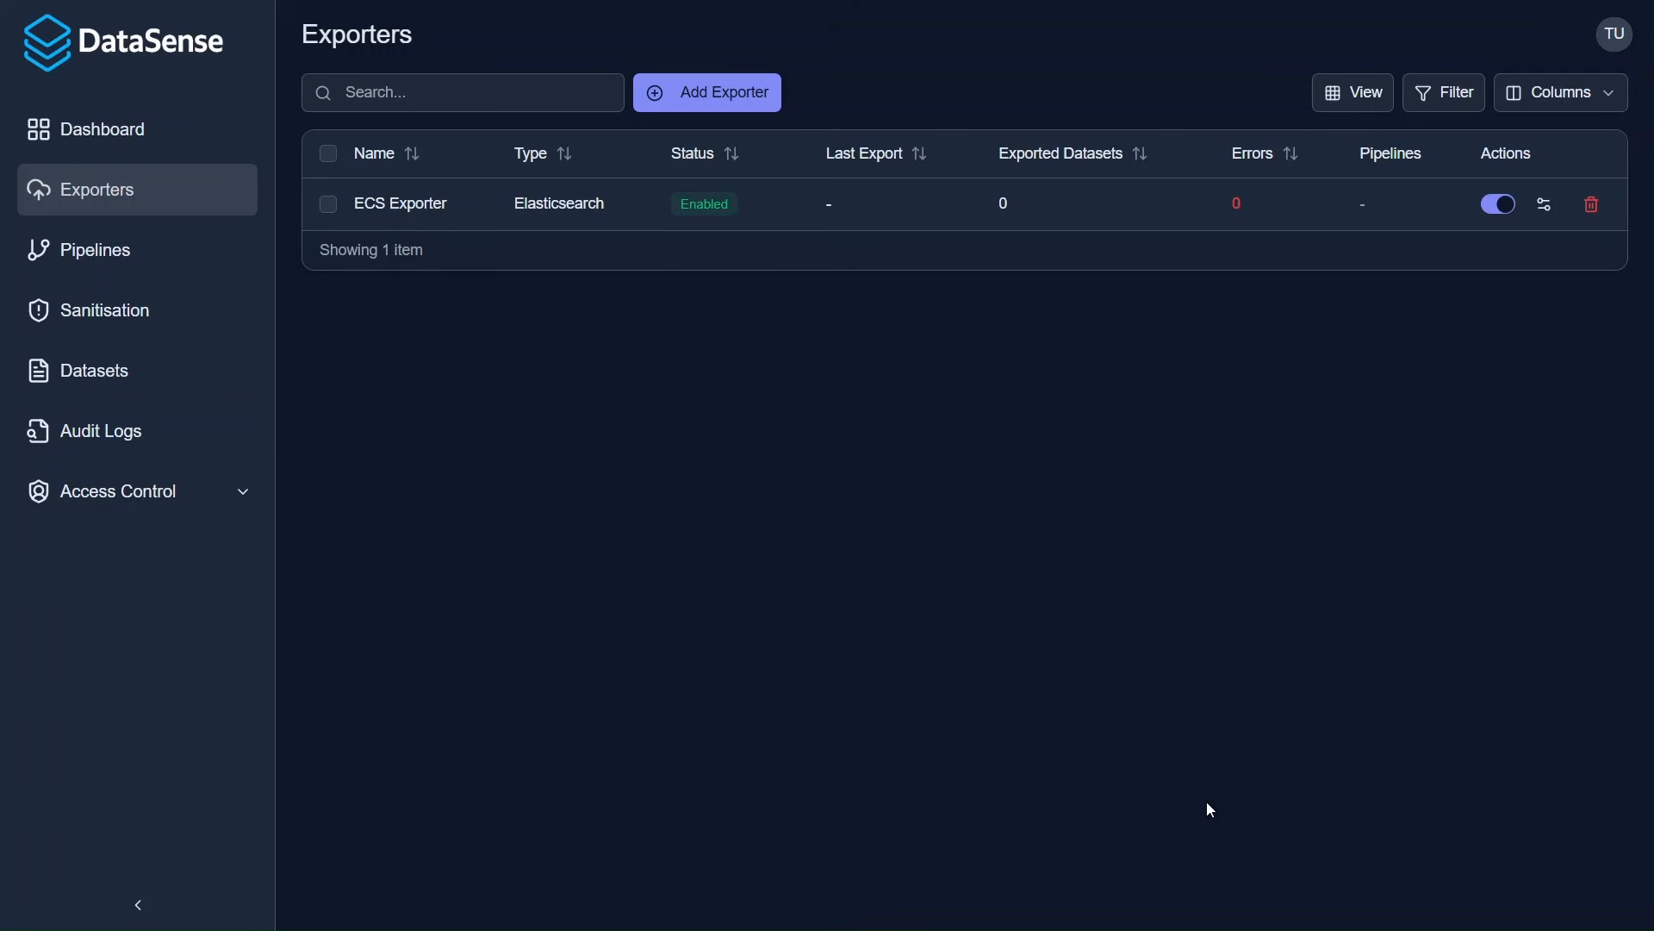
# Step: Start a new pipeline named "ECS Pipeline" with the description "test pipeline to Elastic"
pyautogui.click(231, 258)
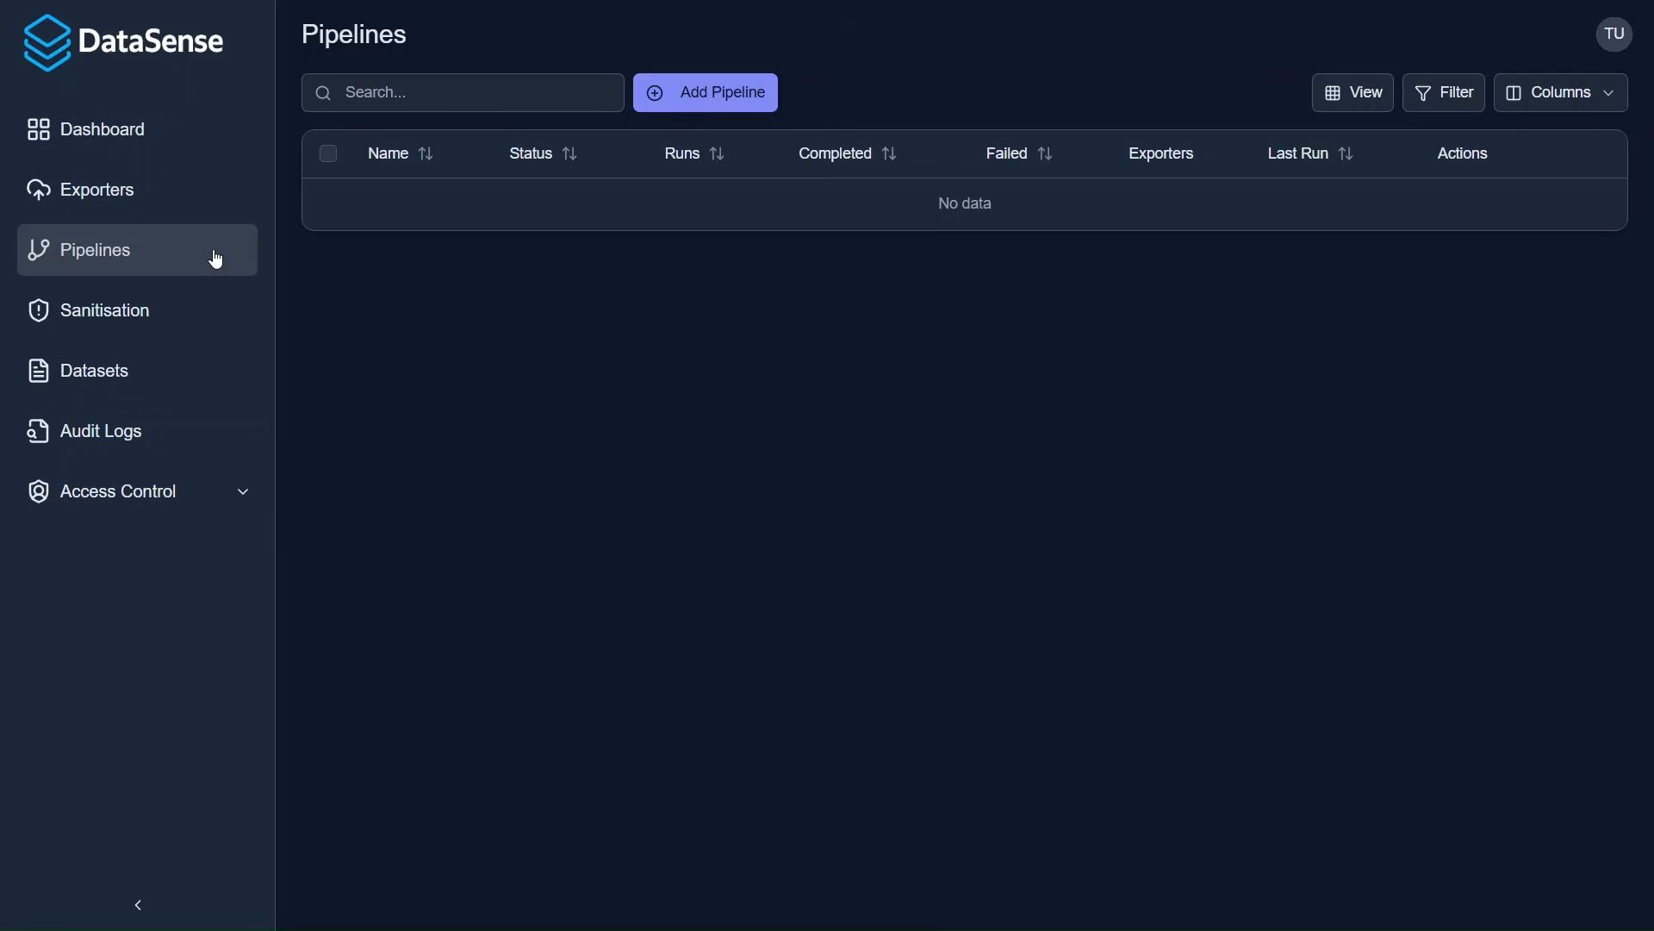
pyautogui.click(702, 89)
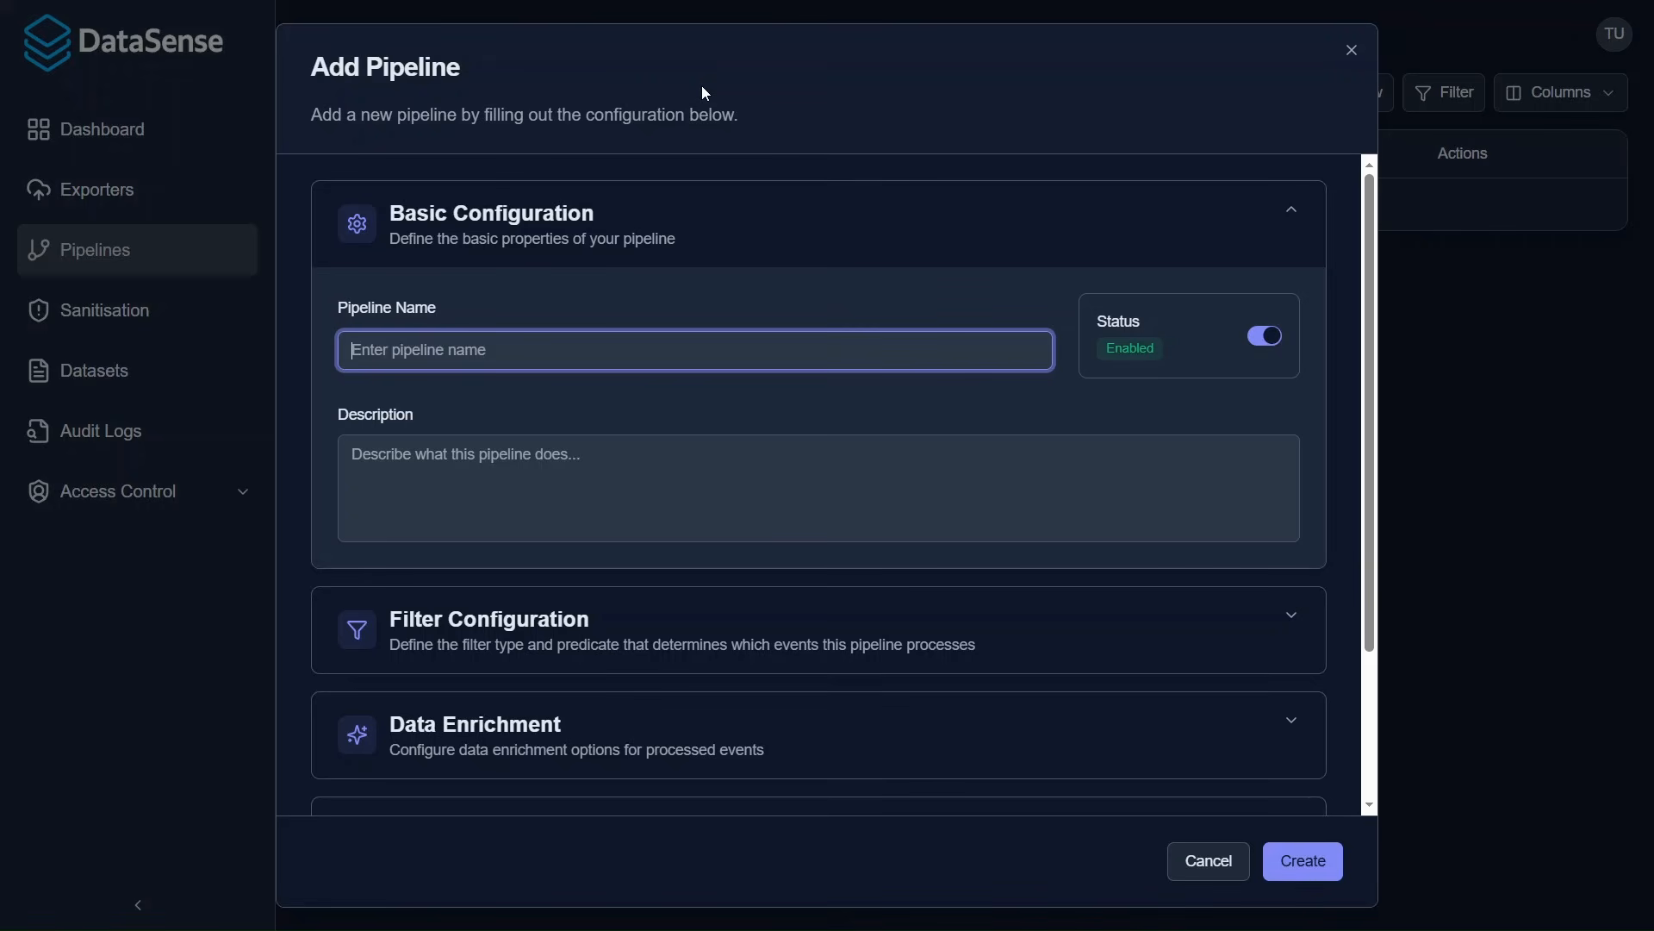
pyautogui.write('ECS Pipeline')
pyautogui.click(655, 505)
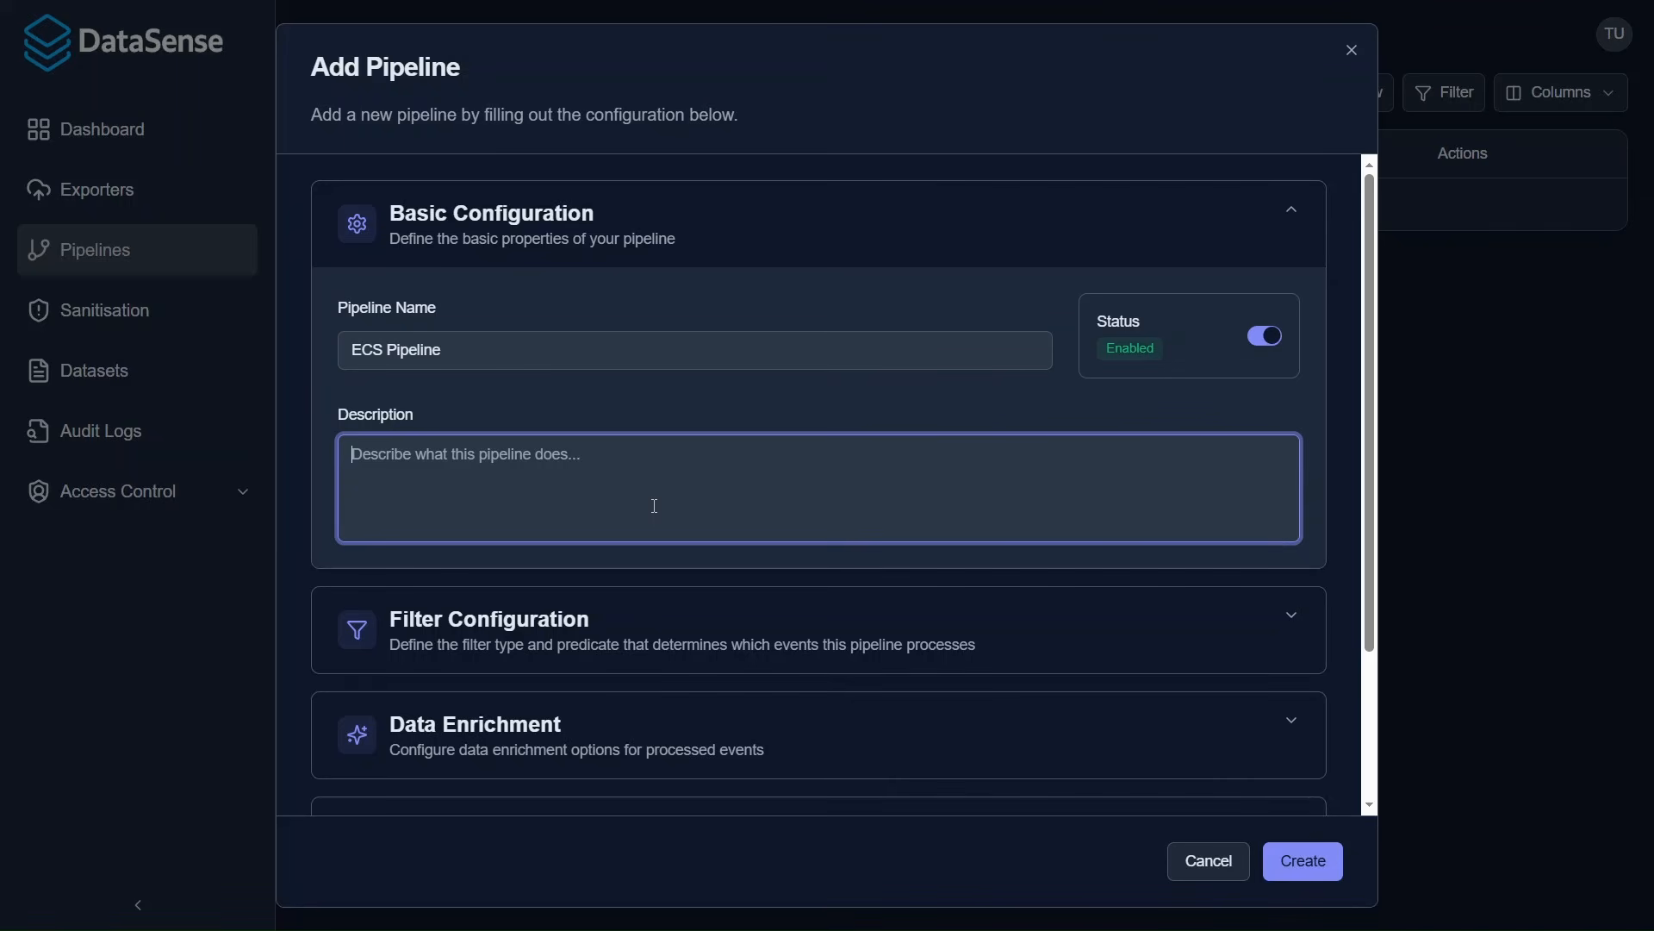
pyautogui.write('test pipel')
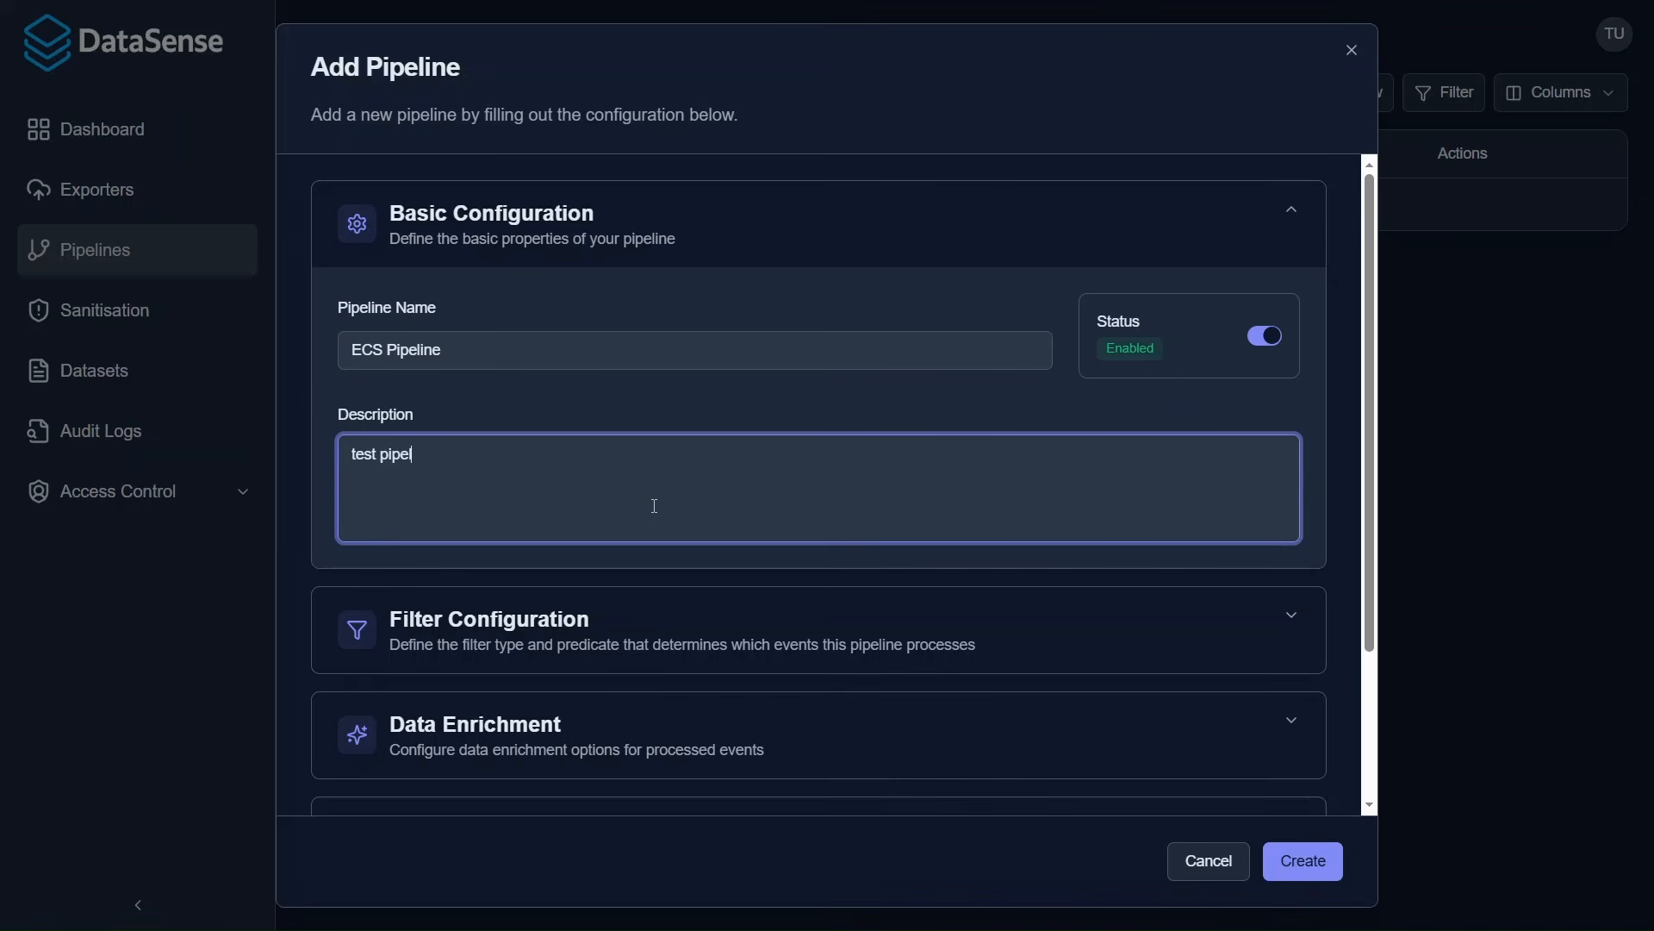
pyautogui.write('ine to Elastic')
pyautogui.click(652, 603)
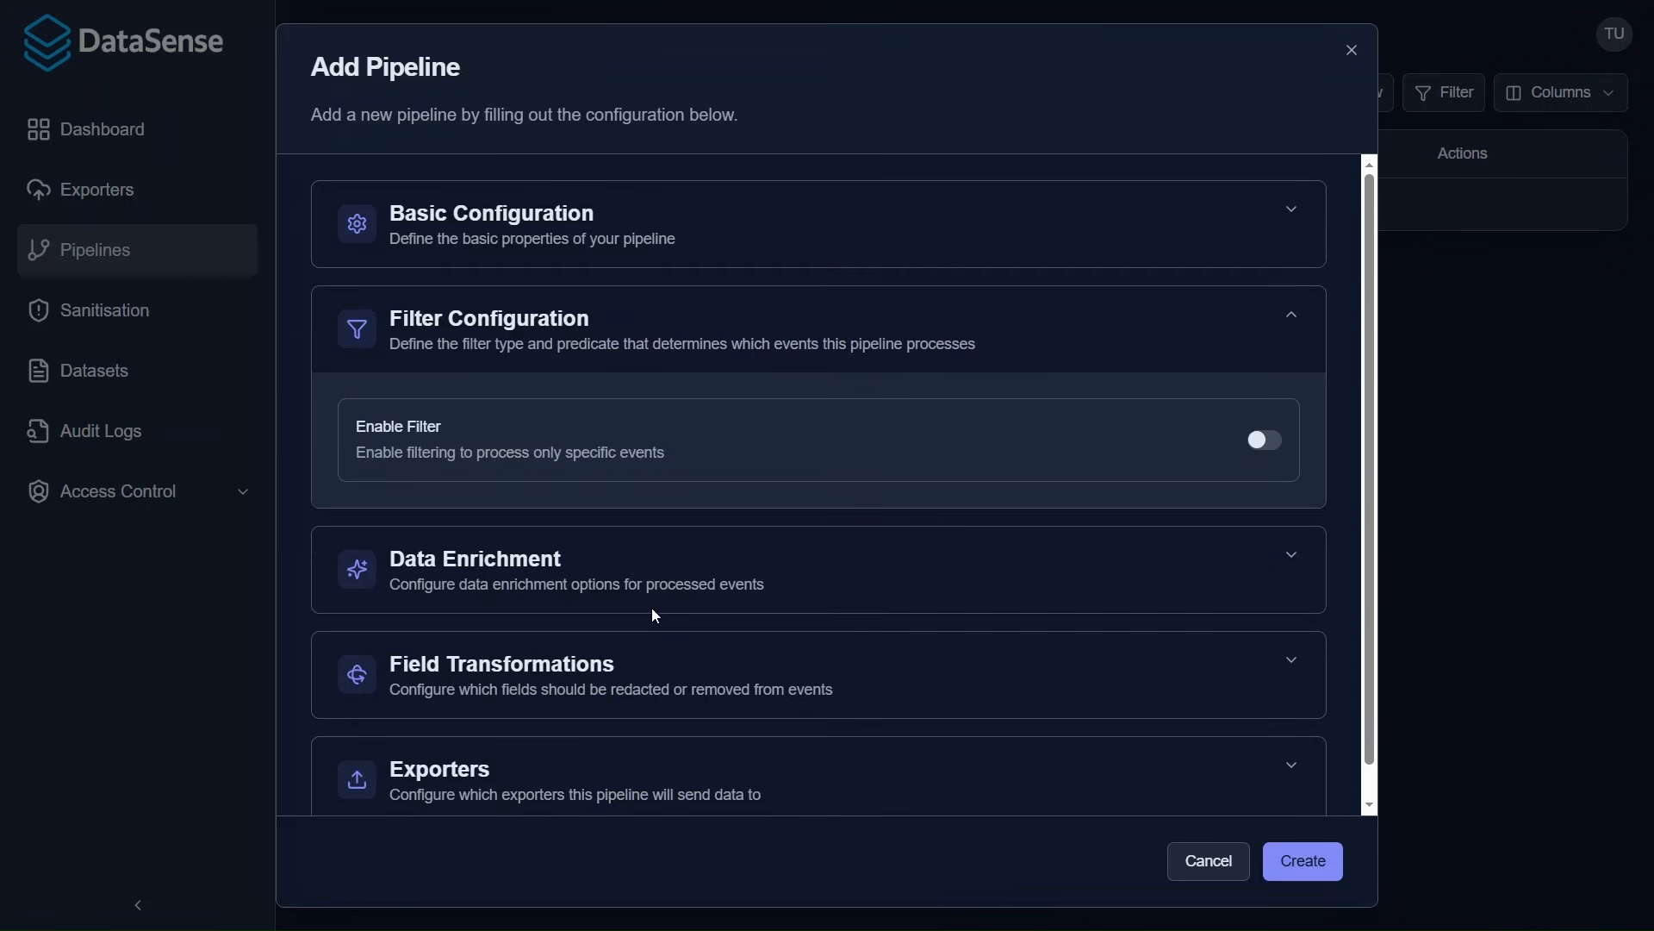
pyautogui.click(1289, 428)
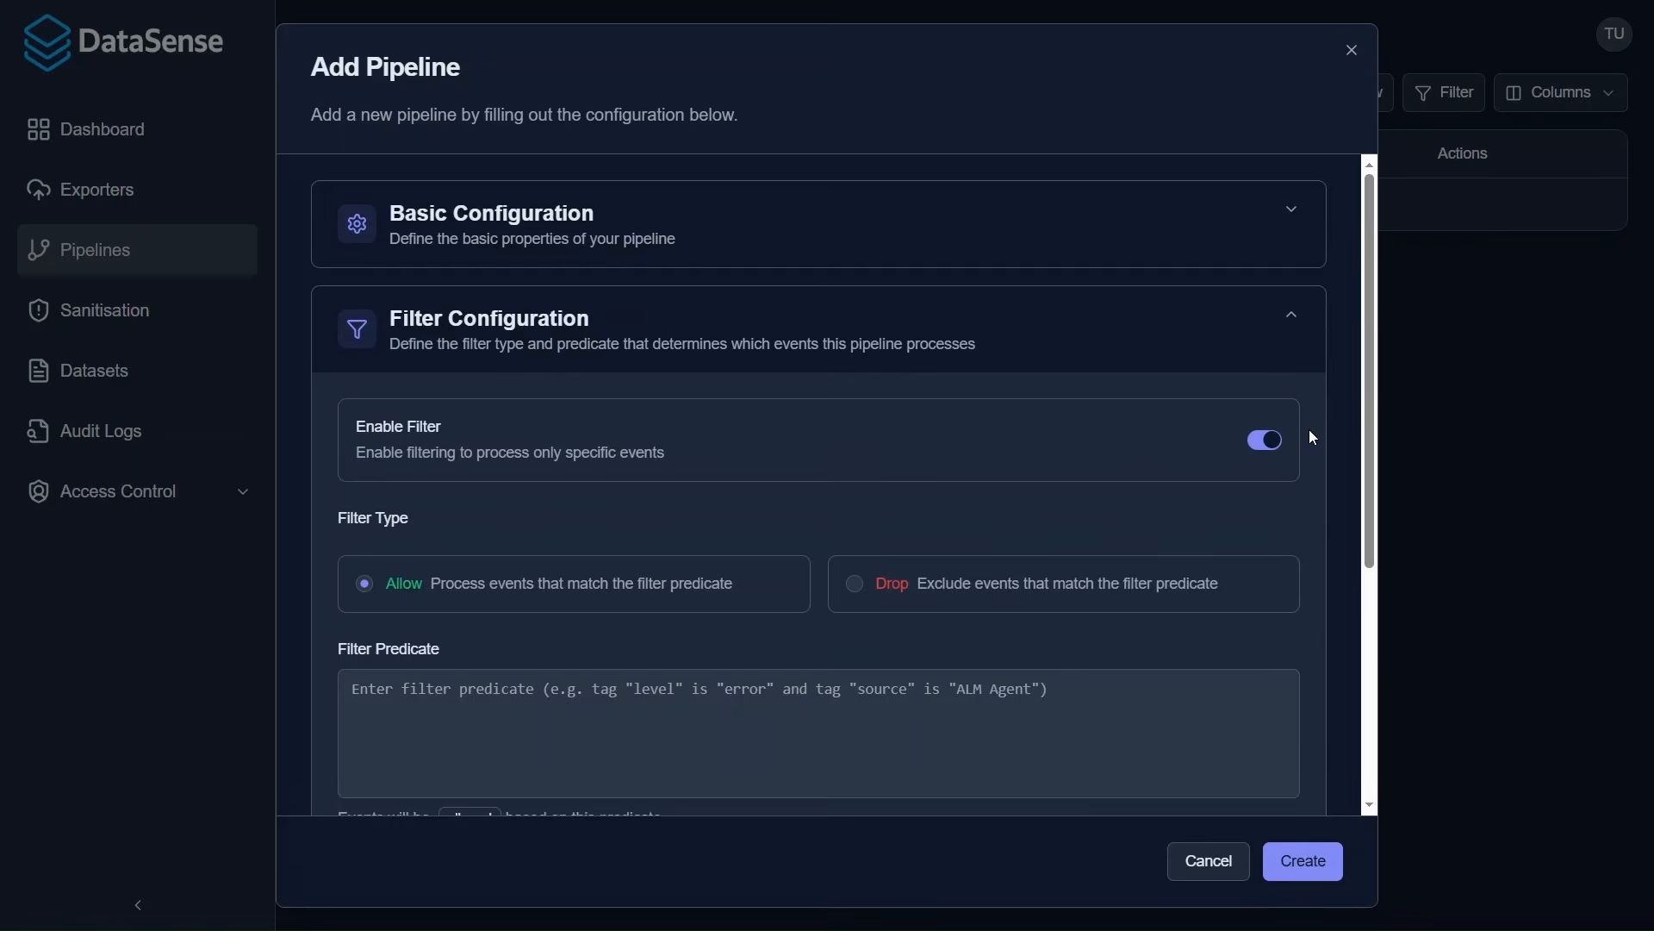
pyautogui.scroll(-1, 1310, 431)
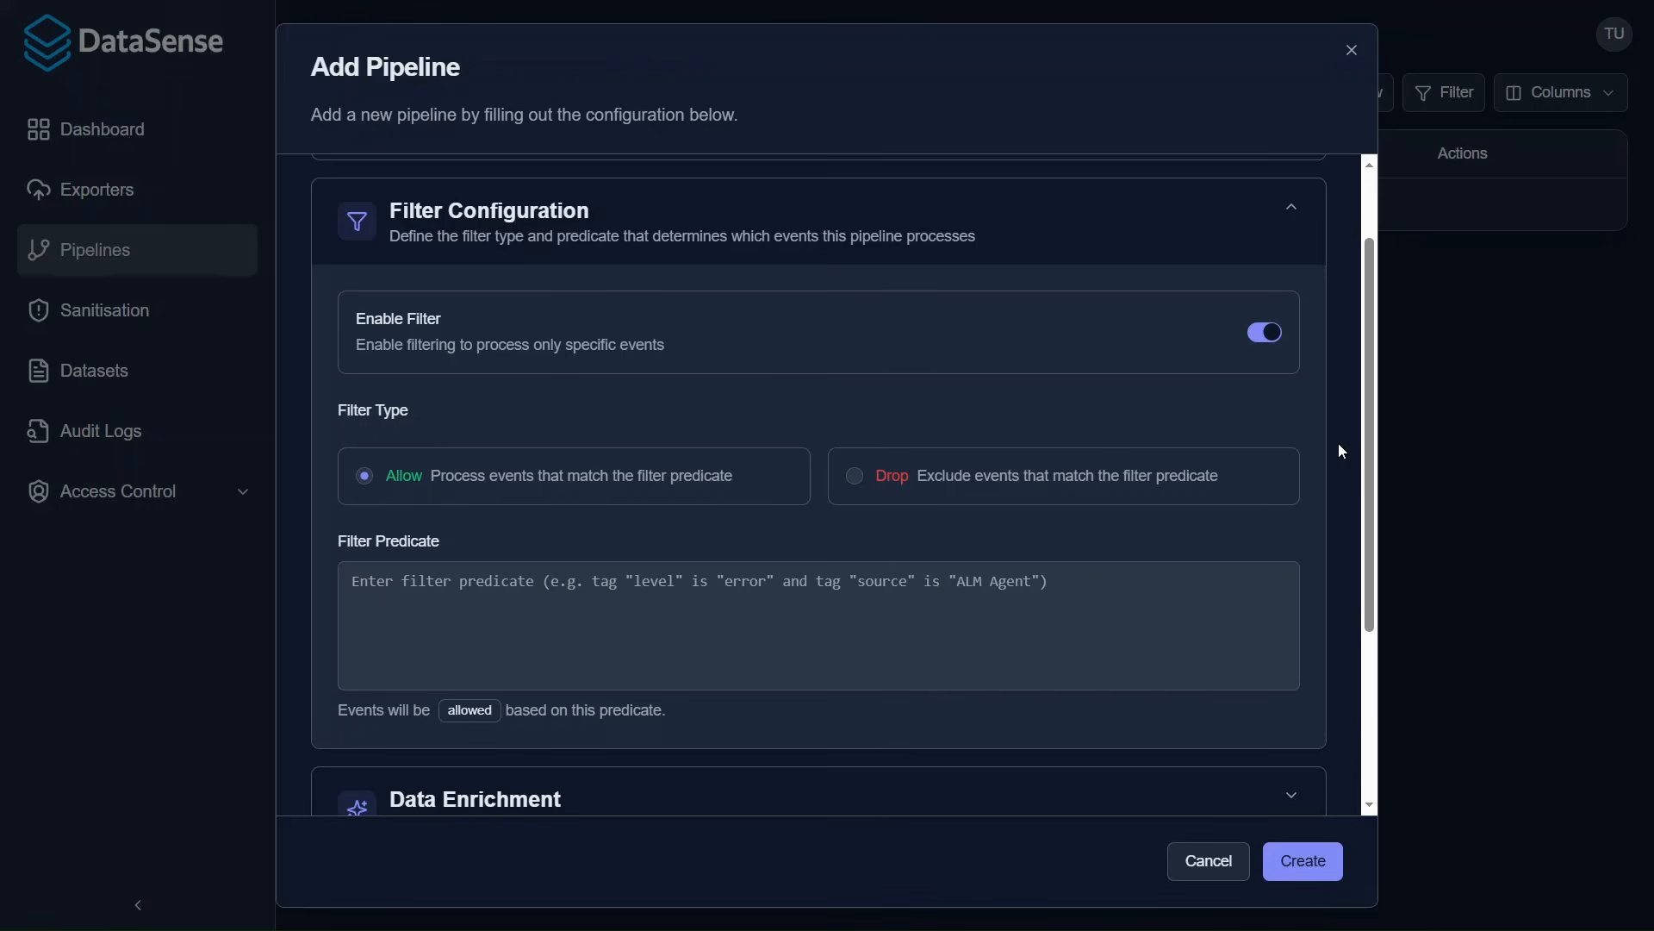
pyautogui.click(1274, 336)
# Step: Enable threat intelligence in the pipeline's data enrichment settings
pyautogui.click(1275, 527)
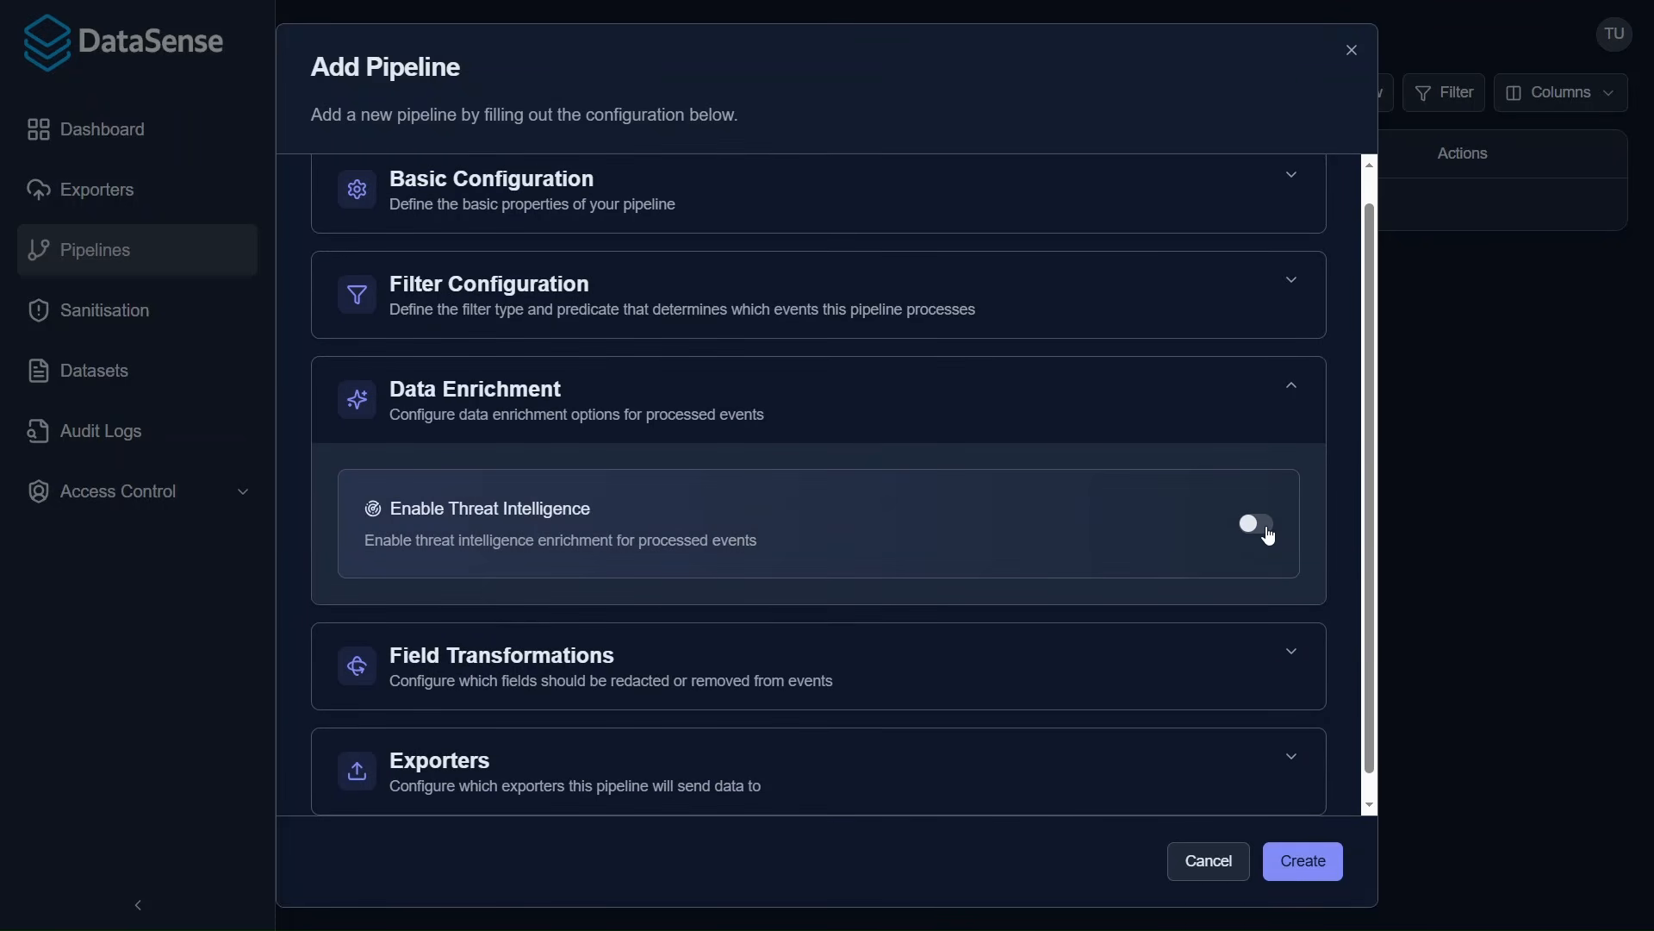
pyautogui.click(1268, 536)
# Step: Add a redacted field to the pipeline's field transformations for "message", keeping REDACTED as the replacement value
pyautogui.scroll(-1, 1268, 536)
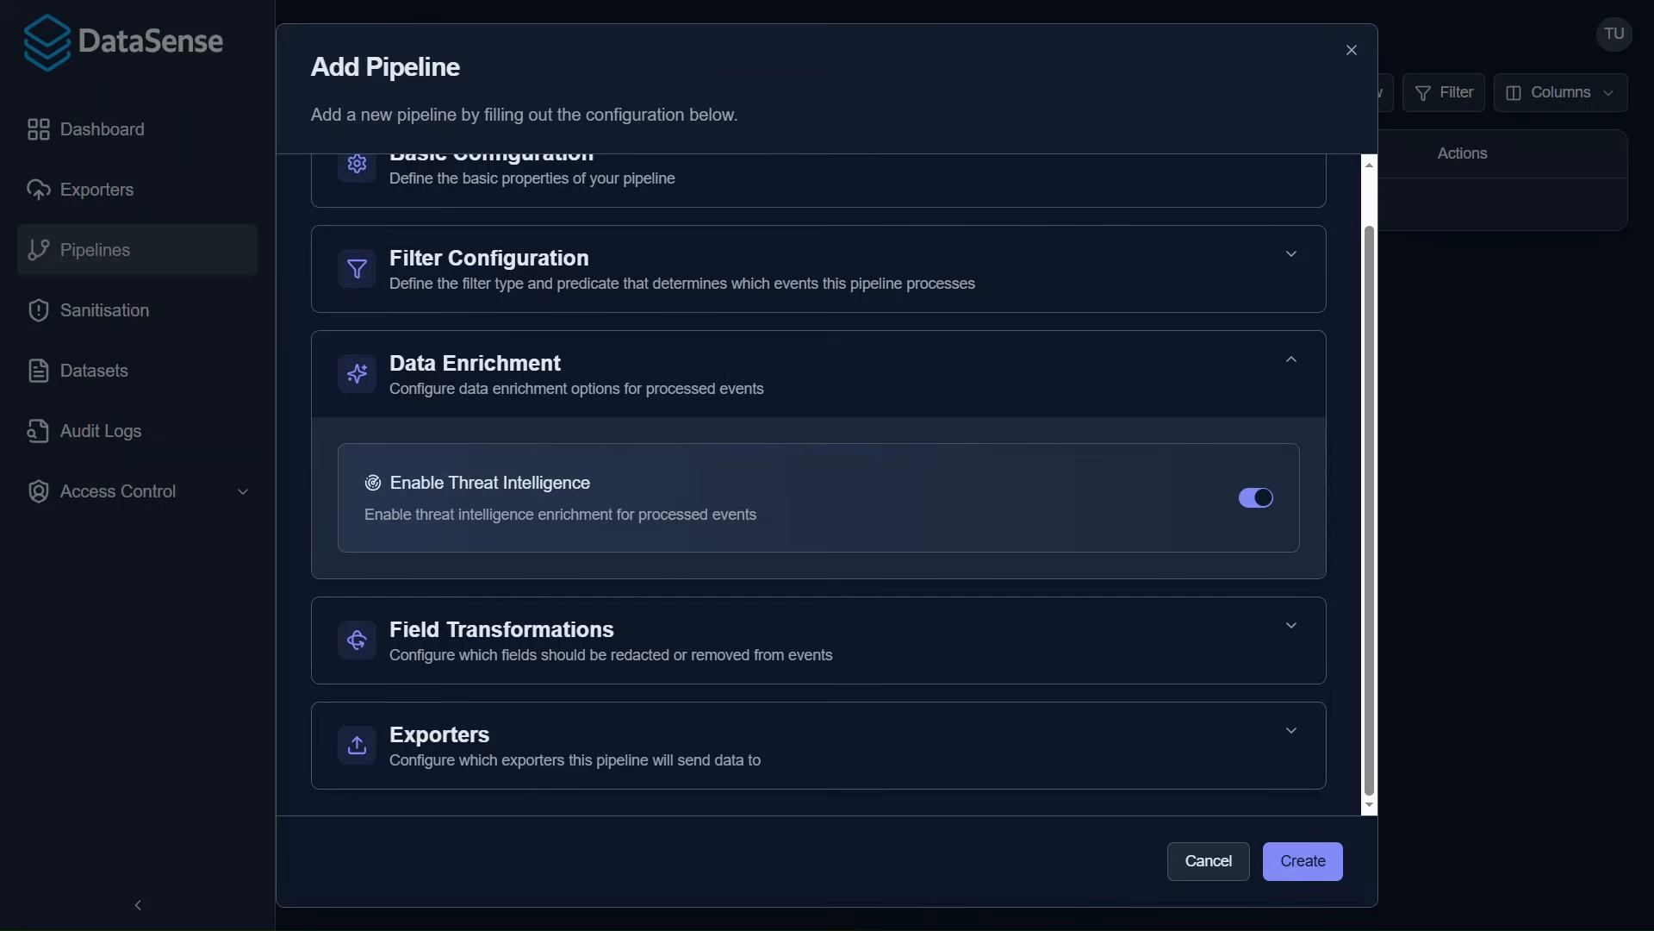
pyautogui.click(359, 634)
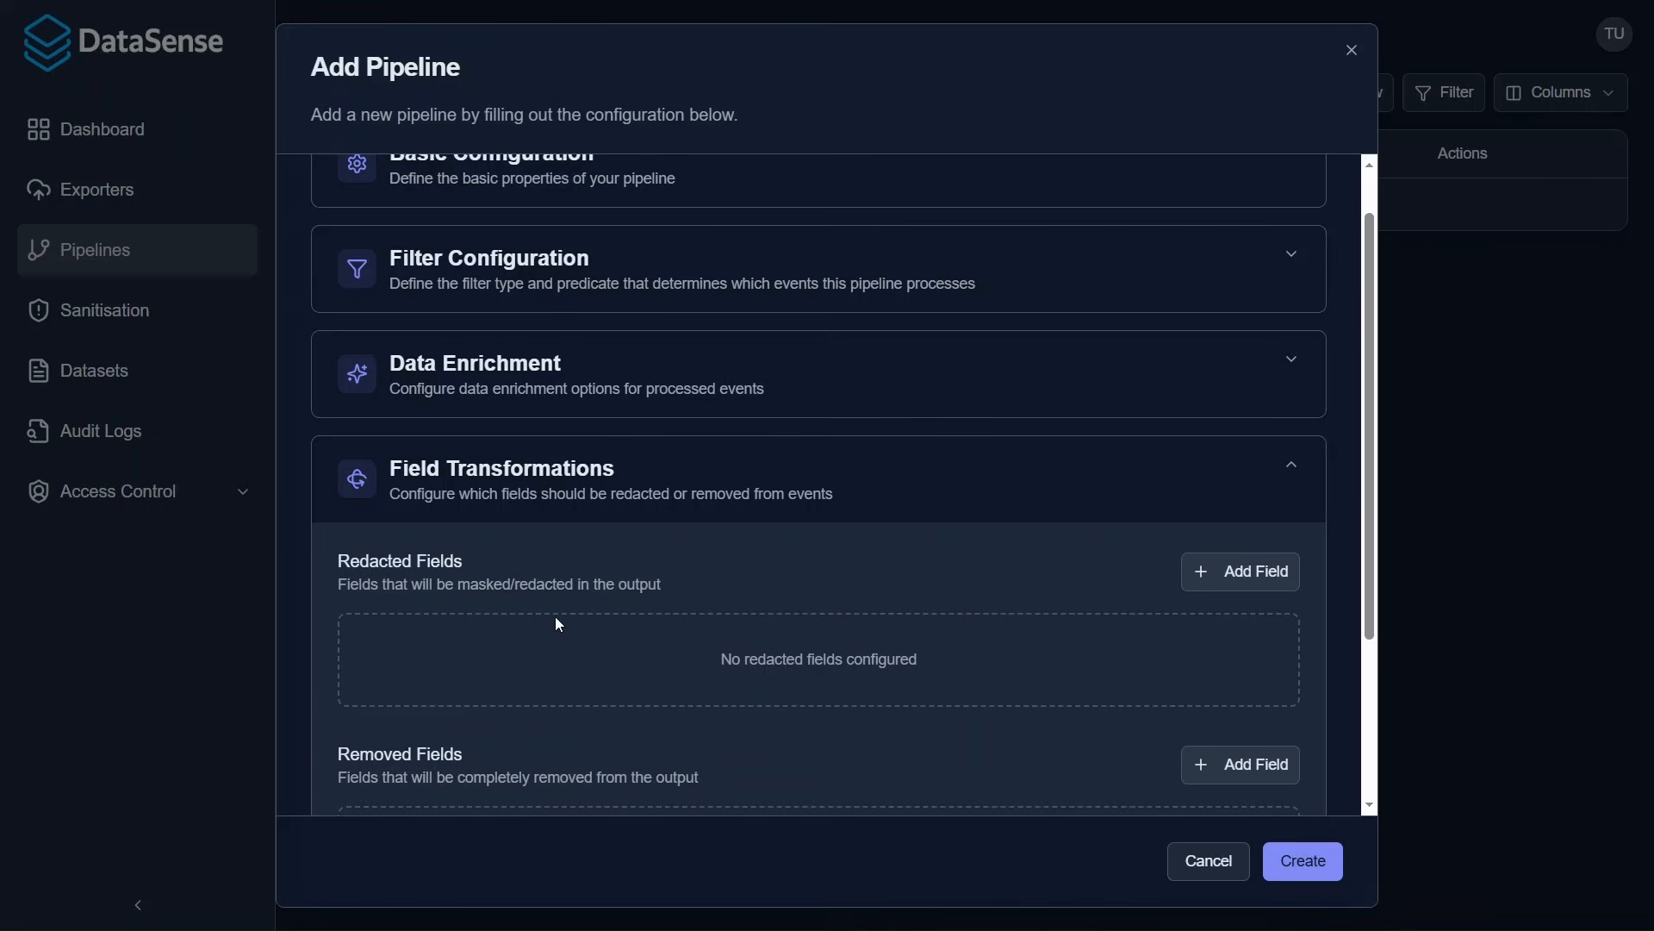
pyautogui.click(1232, 572)
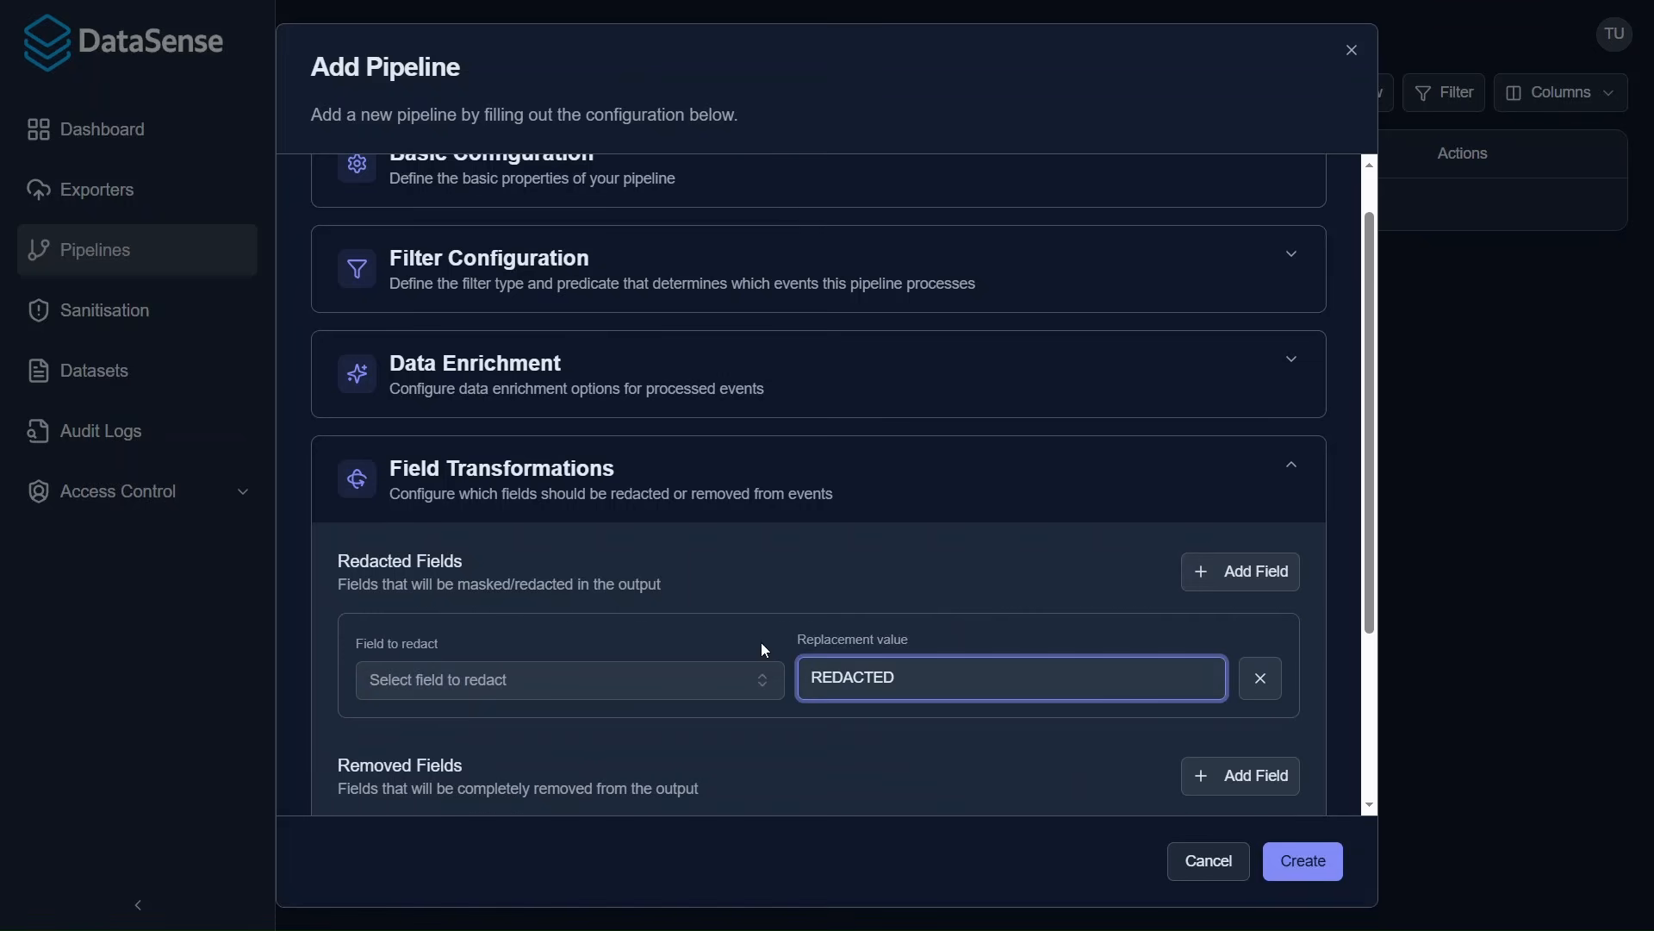
pyautogui.click(685, 696)
pyautogui.write('m')
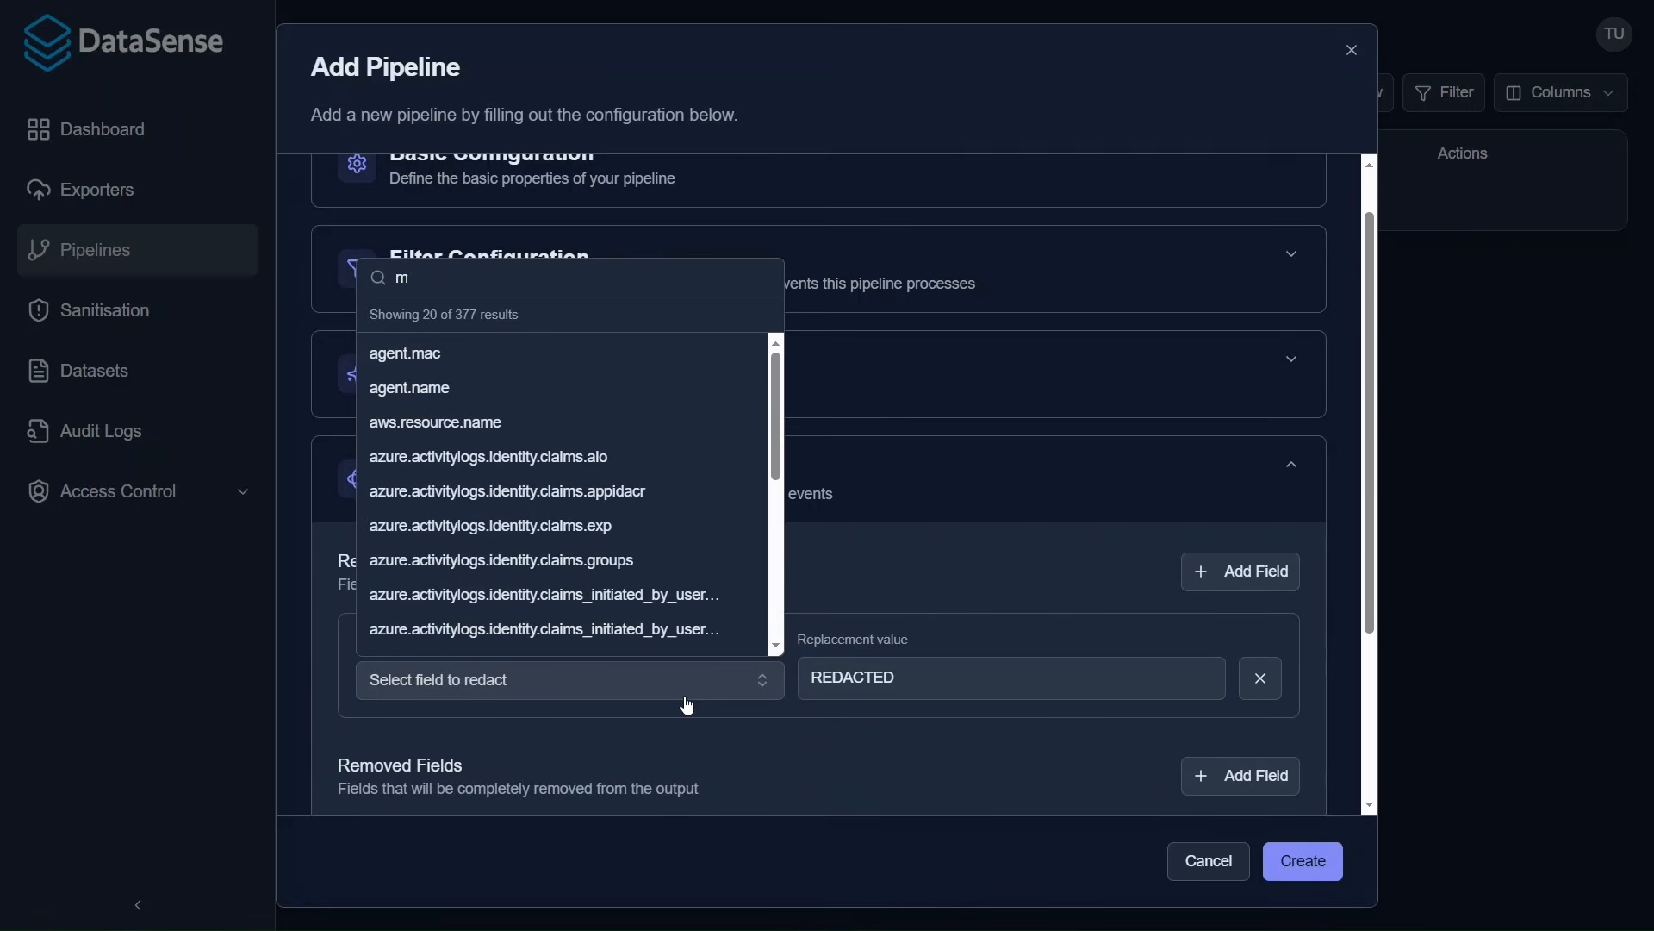
pyautogui.write('essage')
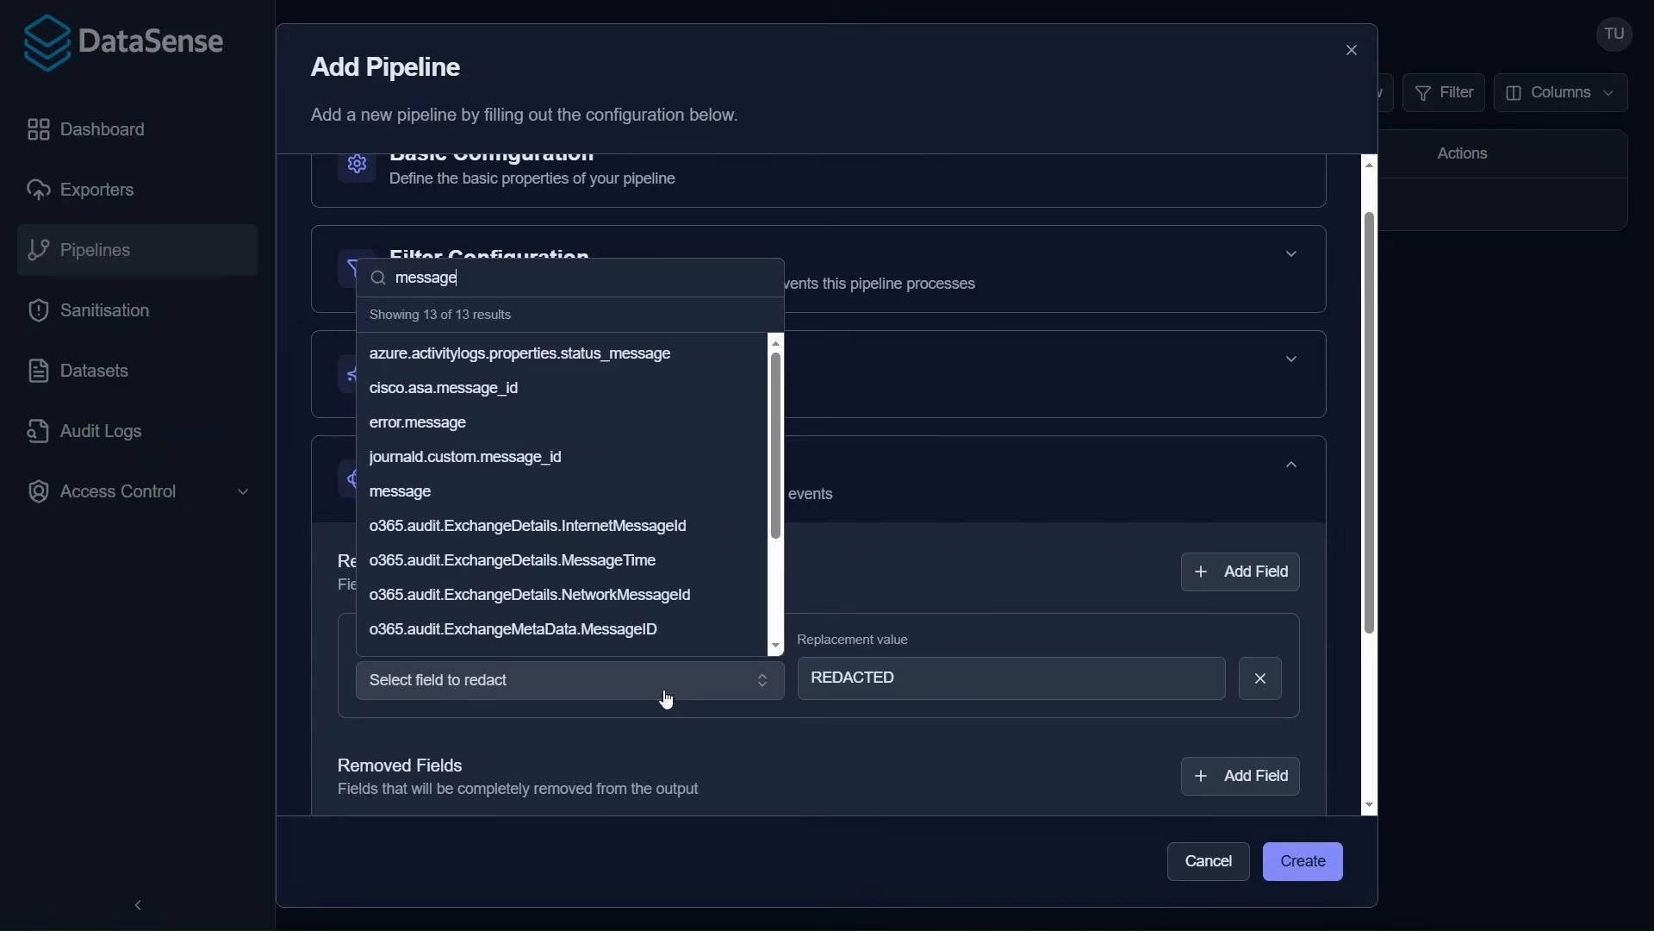
pyautogui.click(645, 499)
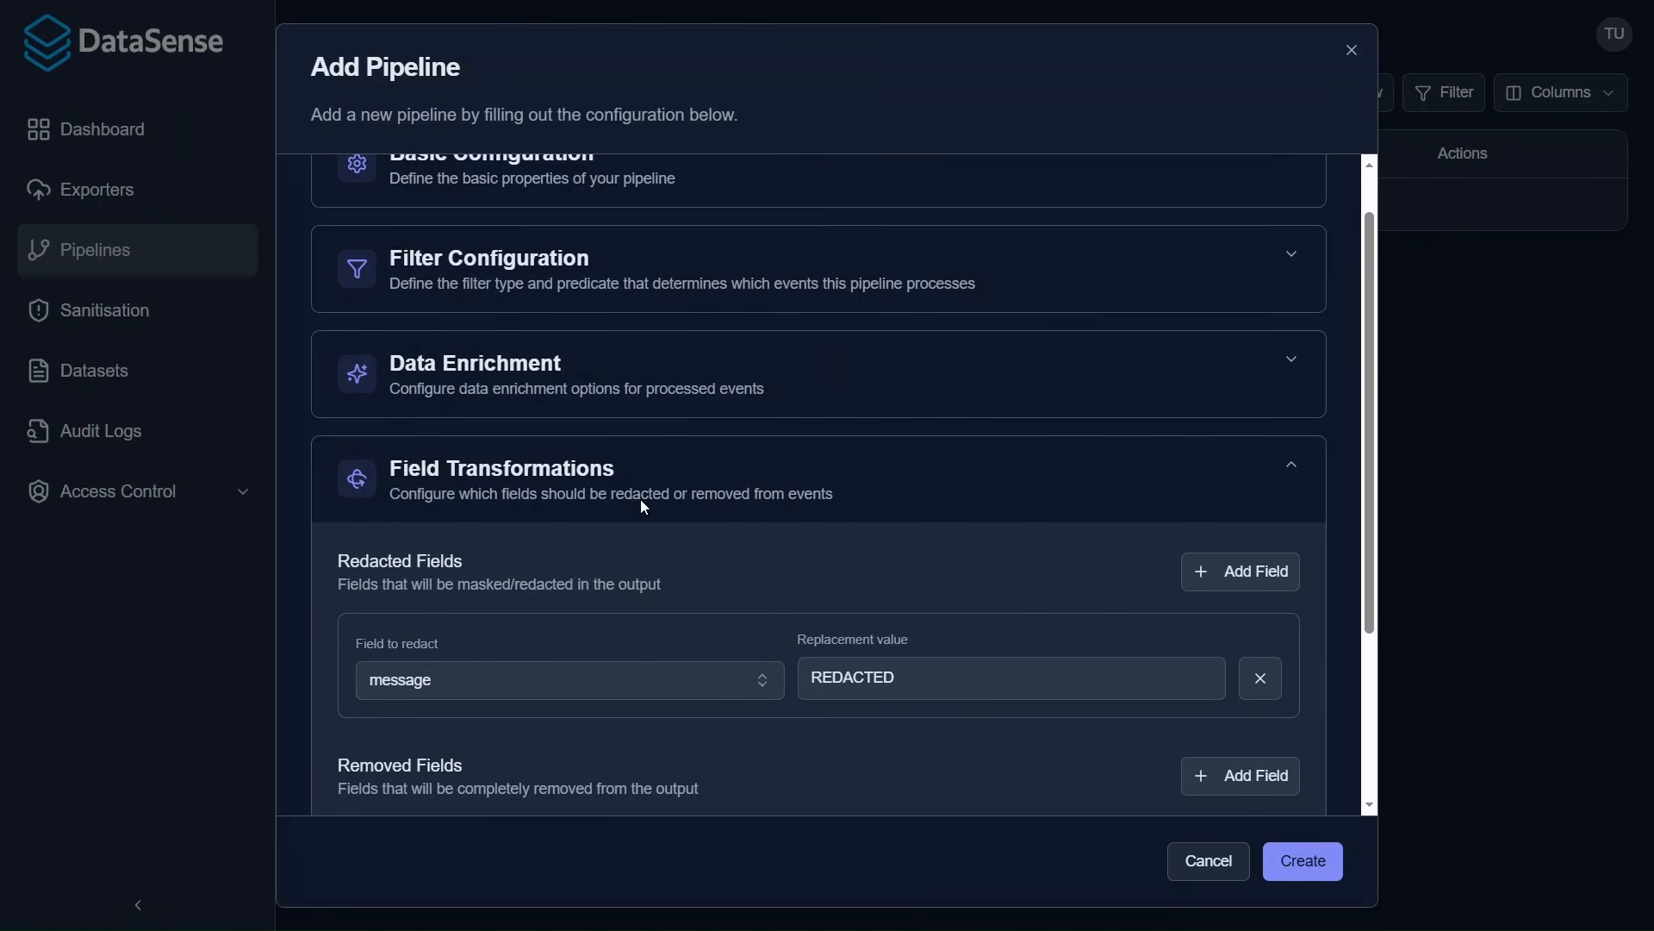
# Step: Choose ECS Exporter as the exporter that receives the pipeline's processed events
pyautogui.scroll(-3, 583, 580)
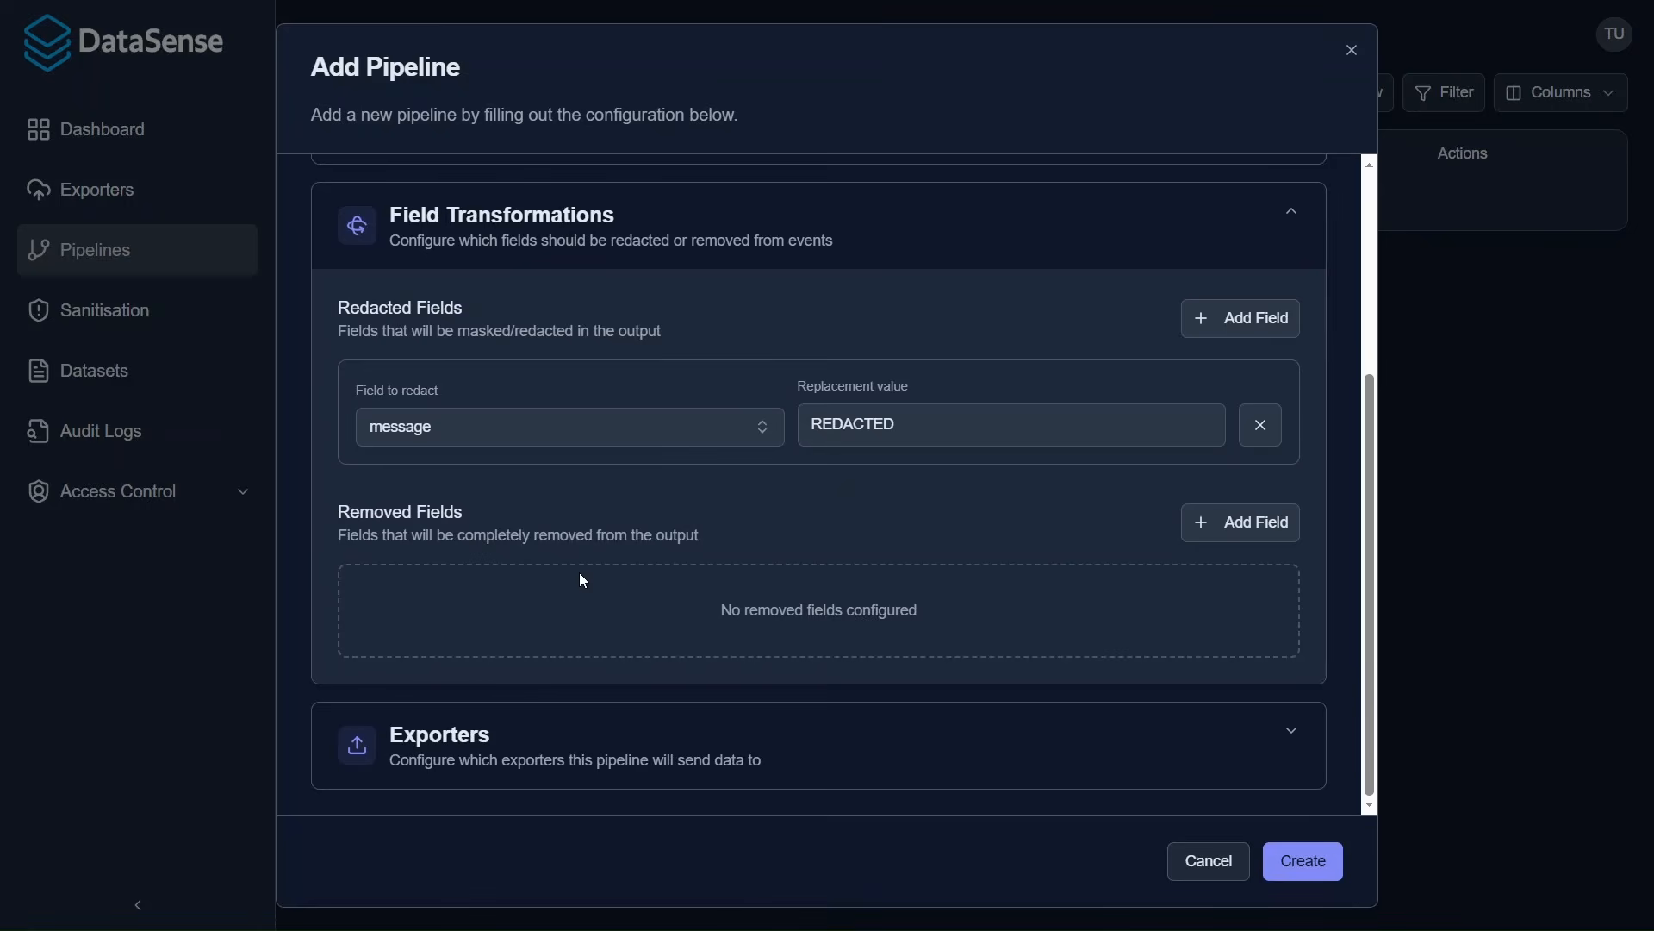
pyautogui.click(526, 734)
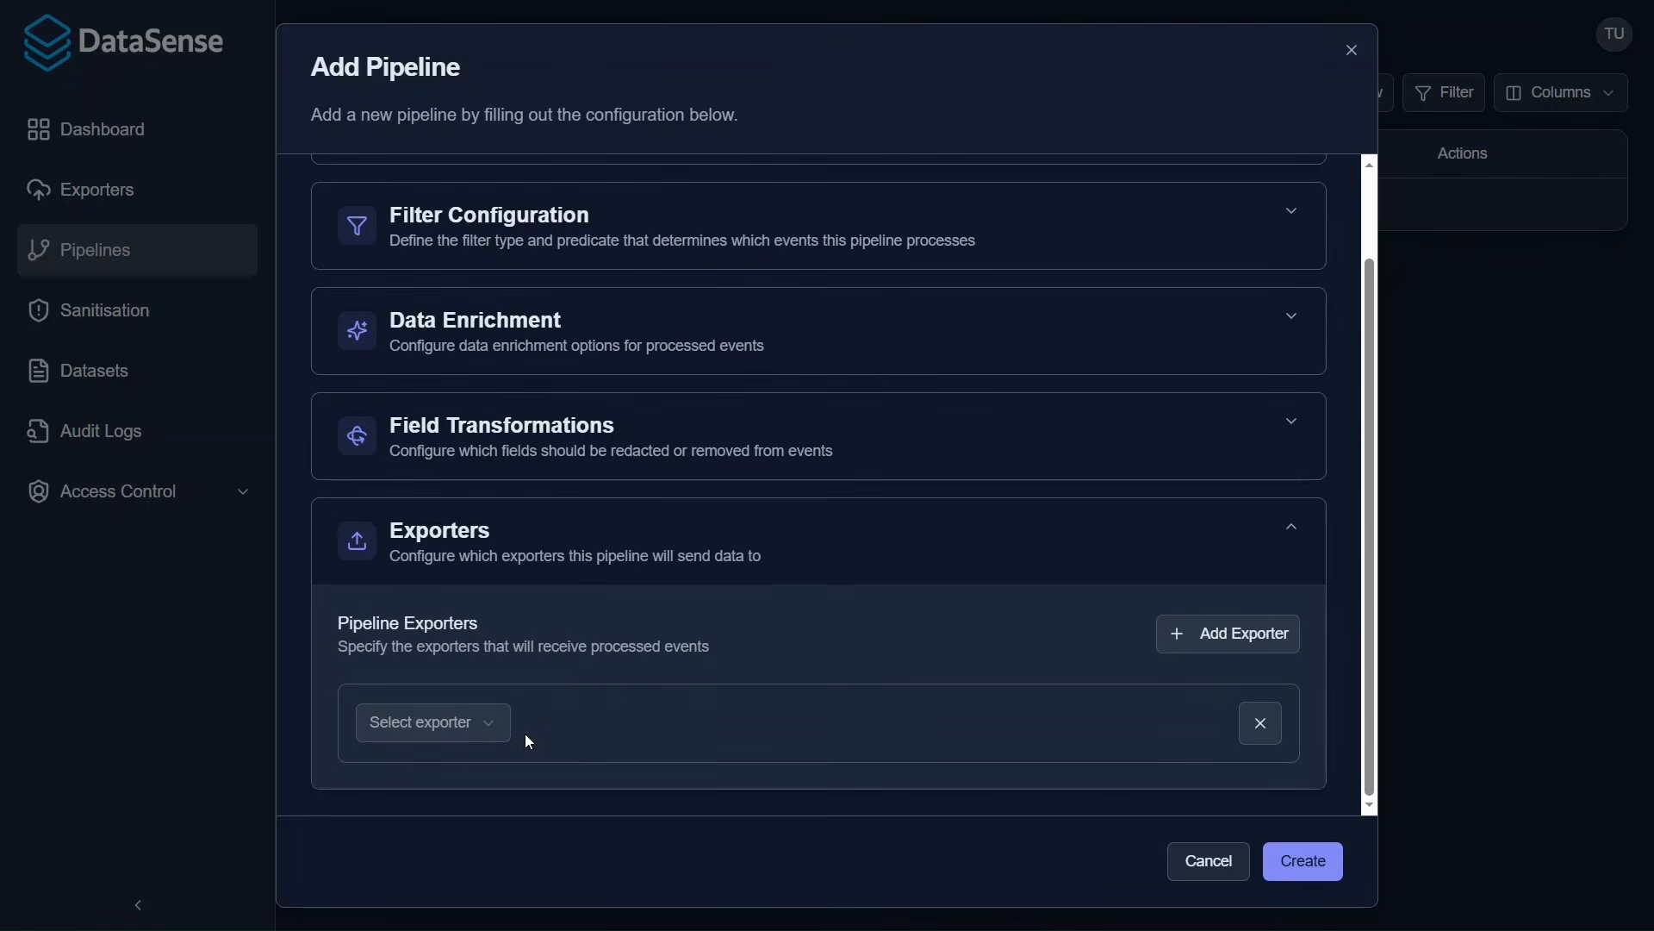
pyautogui.click(456, 731)
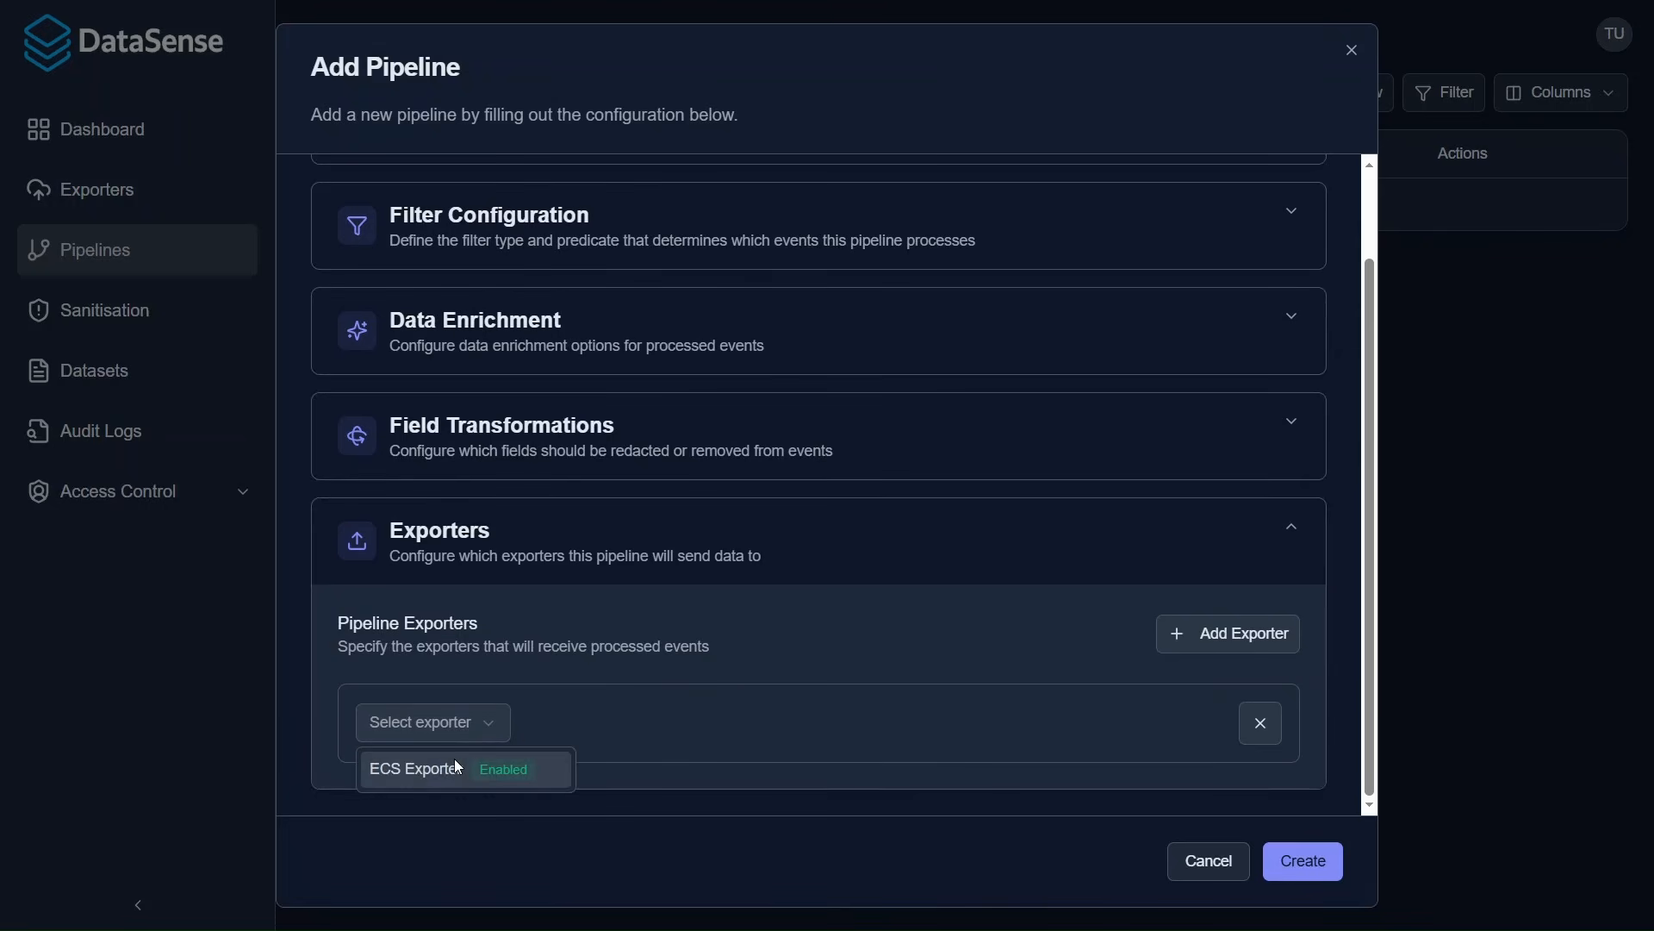
pyautogui.click(457, 767)
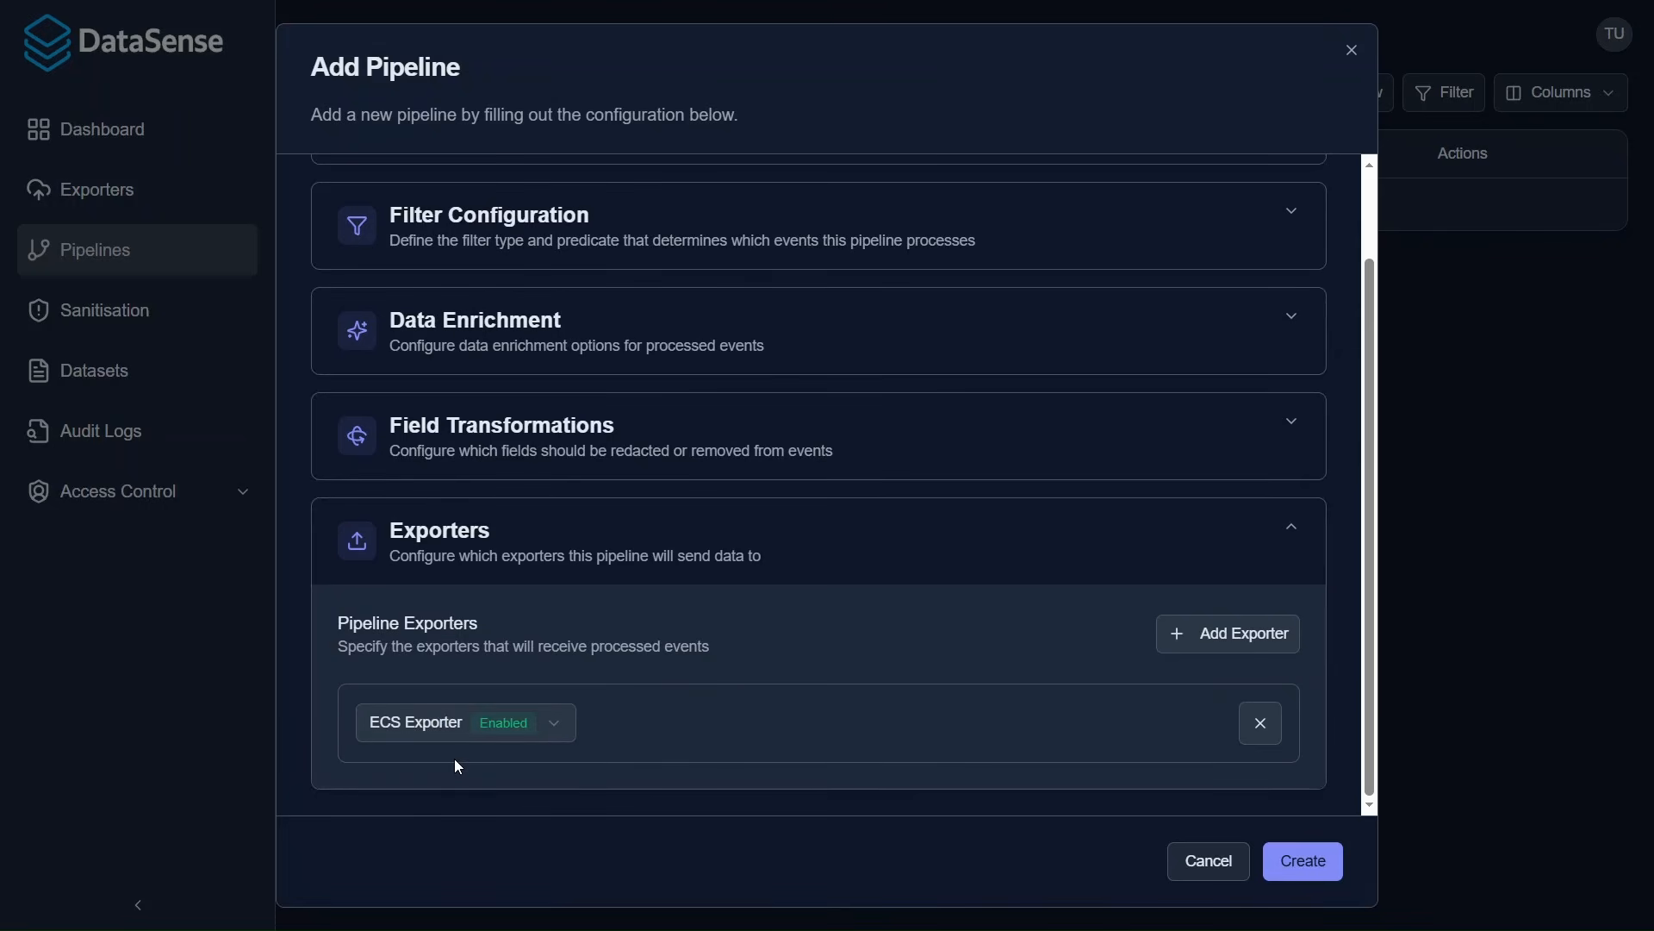
# Step: Create the pipeline with the configured enrichment, message redaction and ECS Exporter
pyautogui.click(1305, 866)
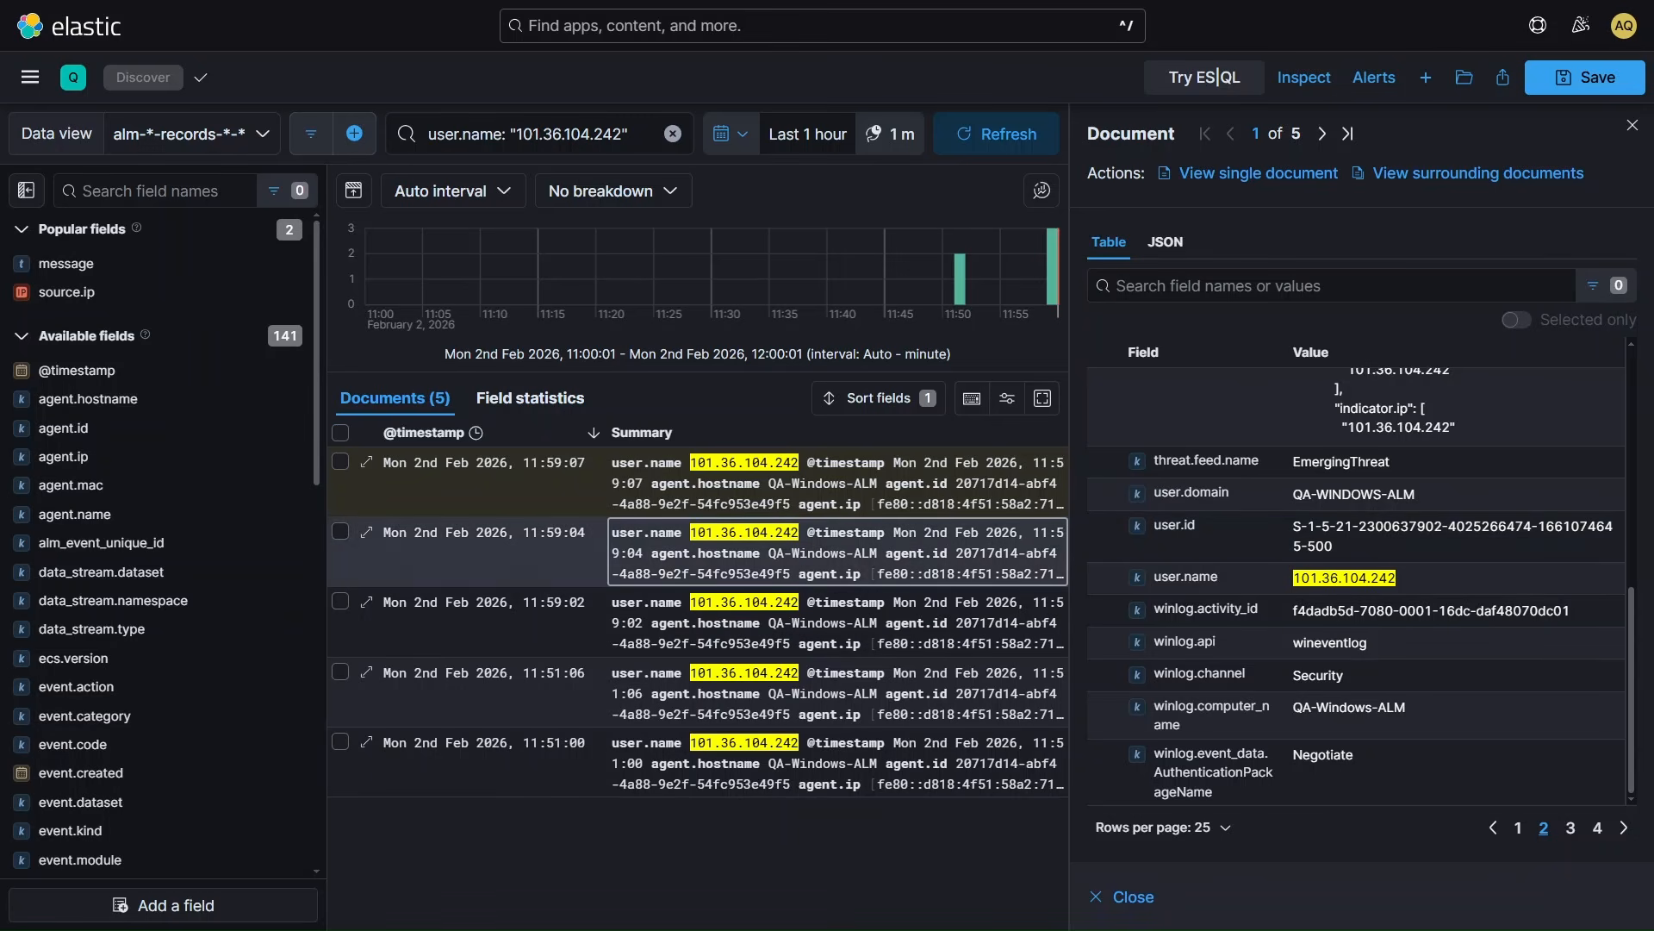
# Step: In Elastic Discover, examine the threat enrichment and threat feed fields of the opened event document
pyautogui.scroll(2, 1206, 642)
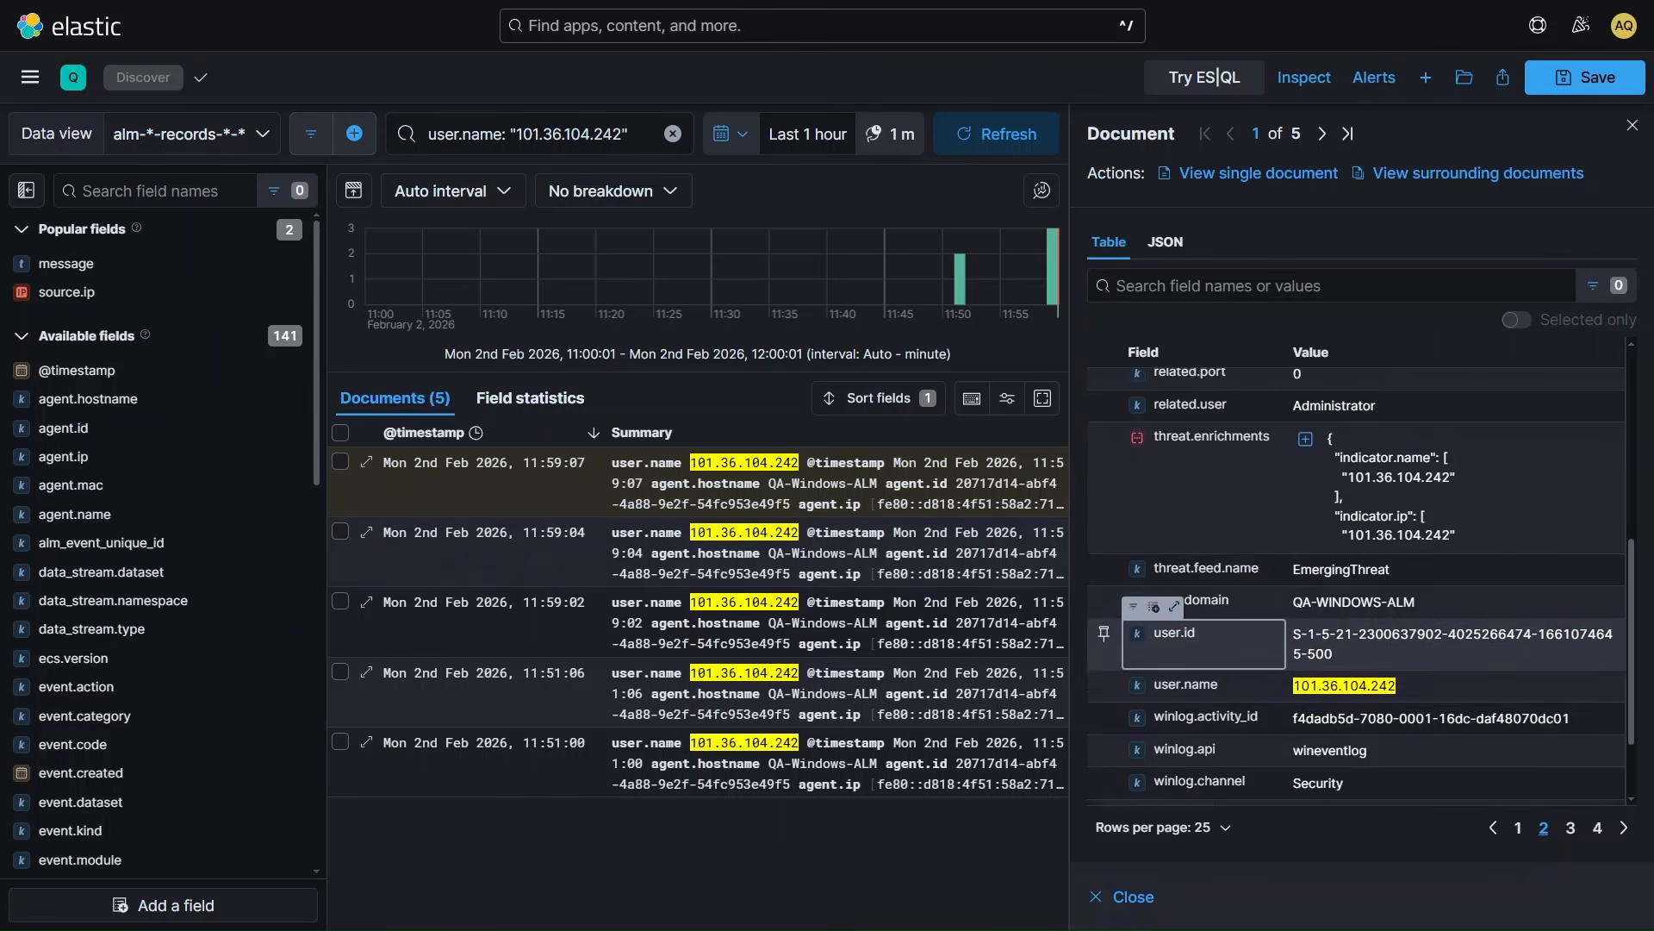
pyautogui.scroll(2, 1206, 642)
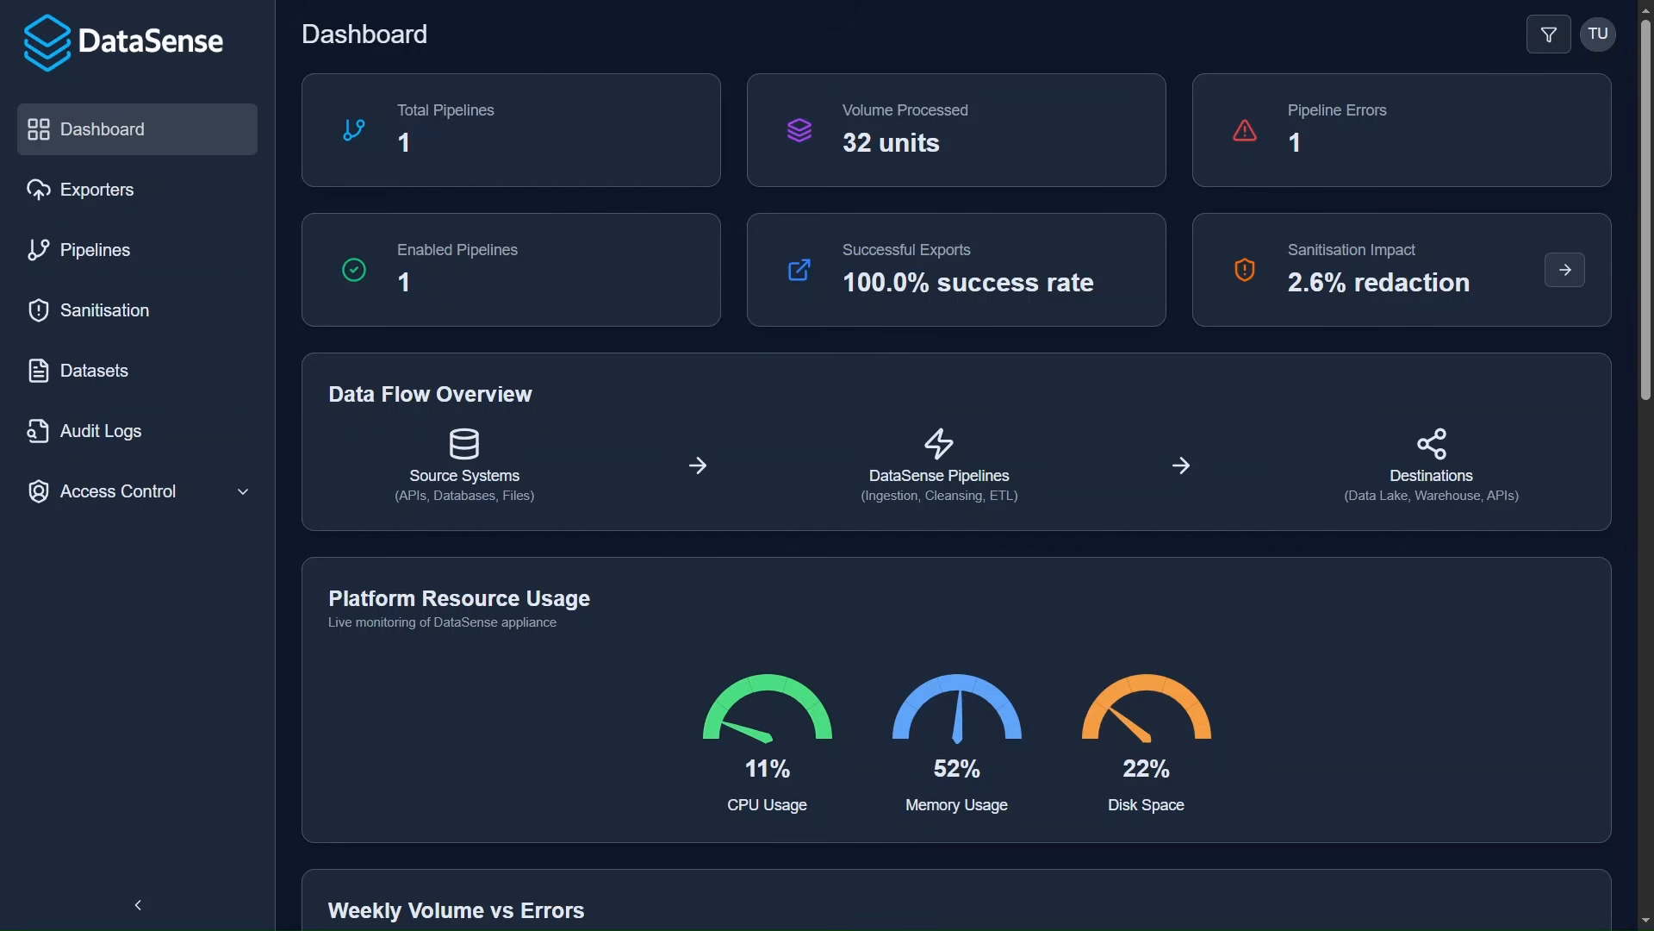
# Step: Review the DataSense dashboard's resource usage, weekly volume and errors, exporter volume, and the redaction share of the message field
pyautogui.scroll(-1, 975, 474)
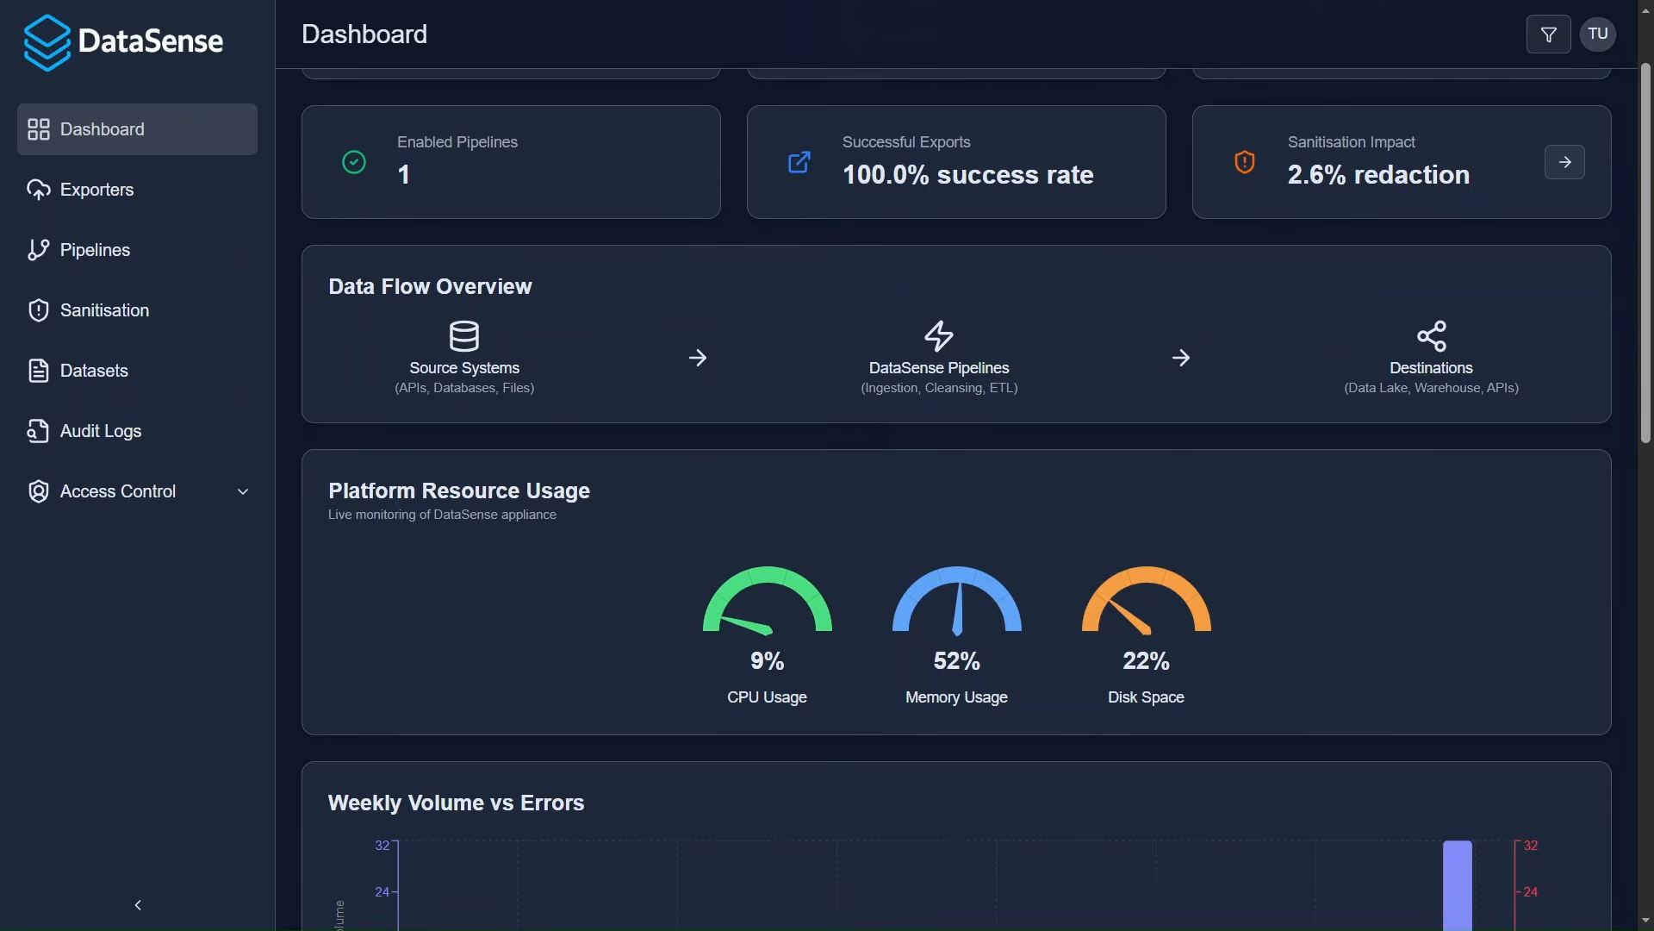
pyautogui.scroll(-1, 975, 497)
pyautogui.scroll(-1, 976, 497)
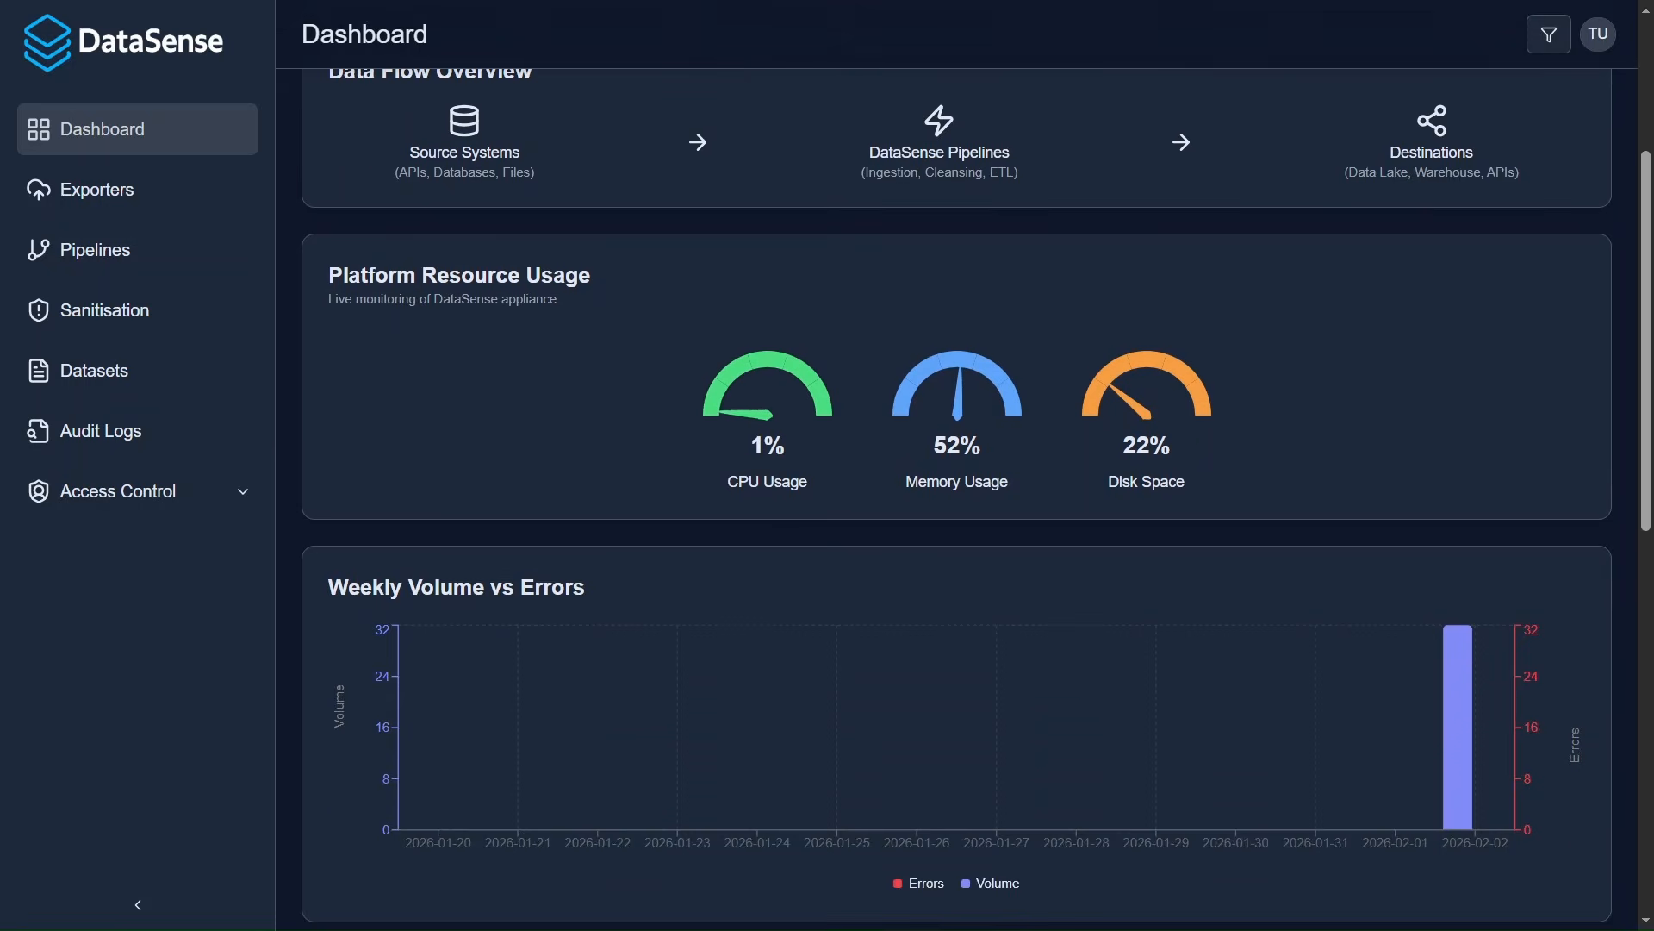
pyautogui.scroll(-5, 976, 497)
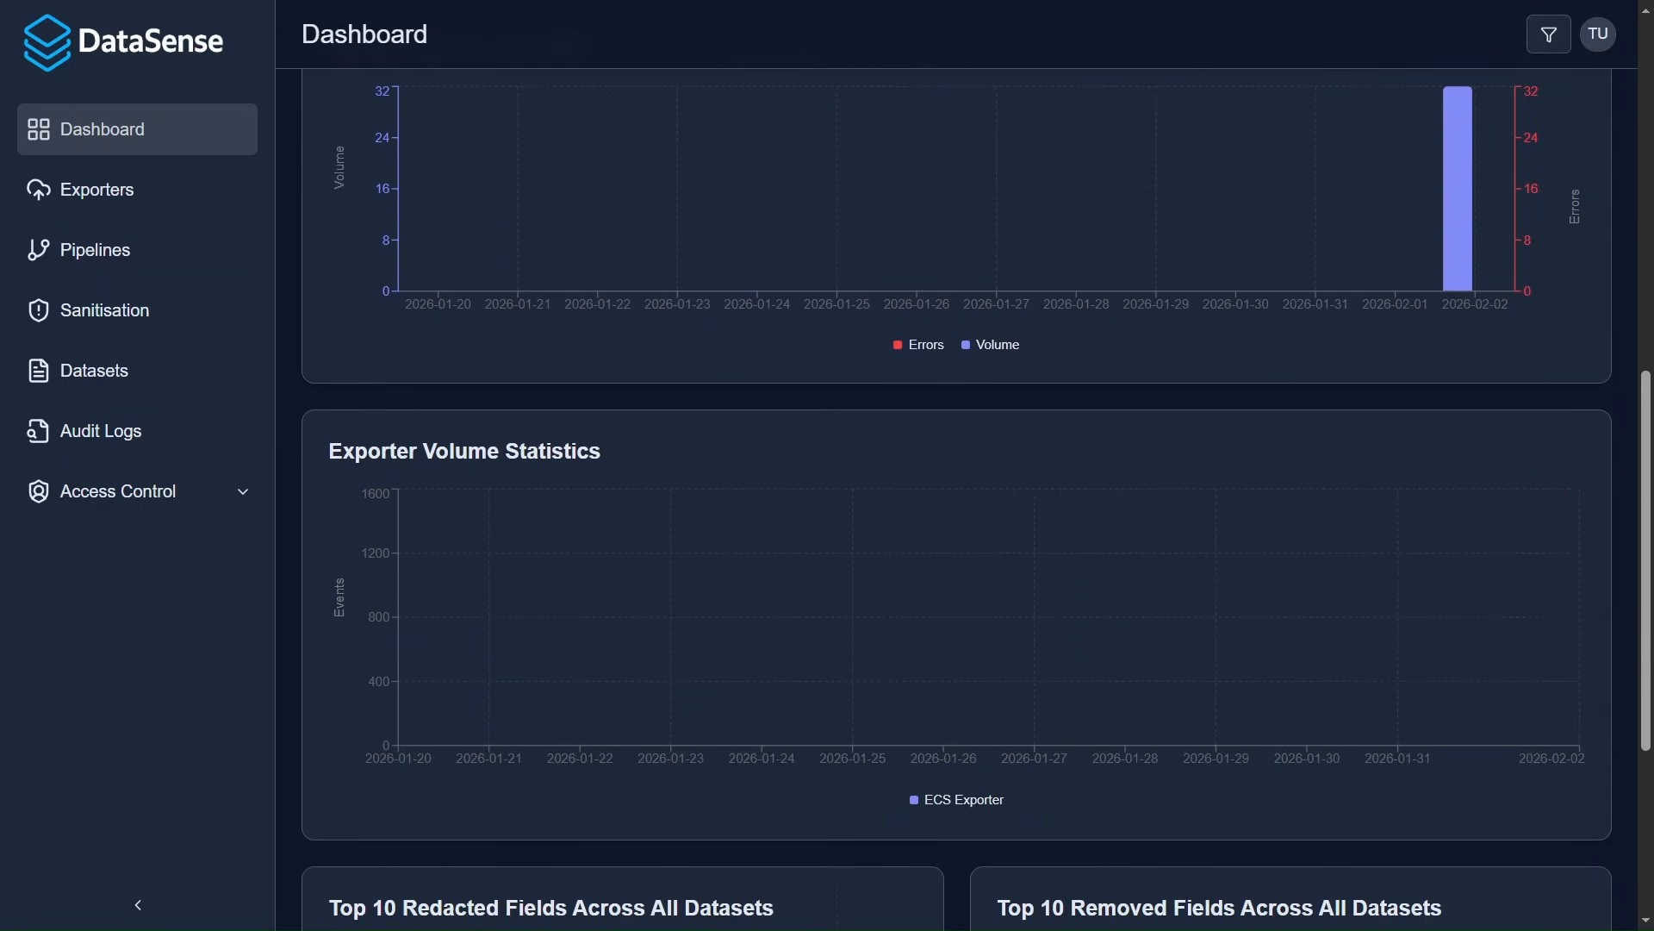
pyautogui.scroll(-4, 975, 496)
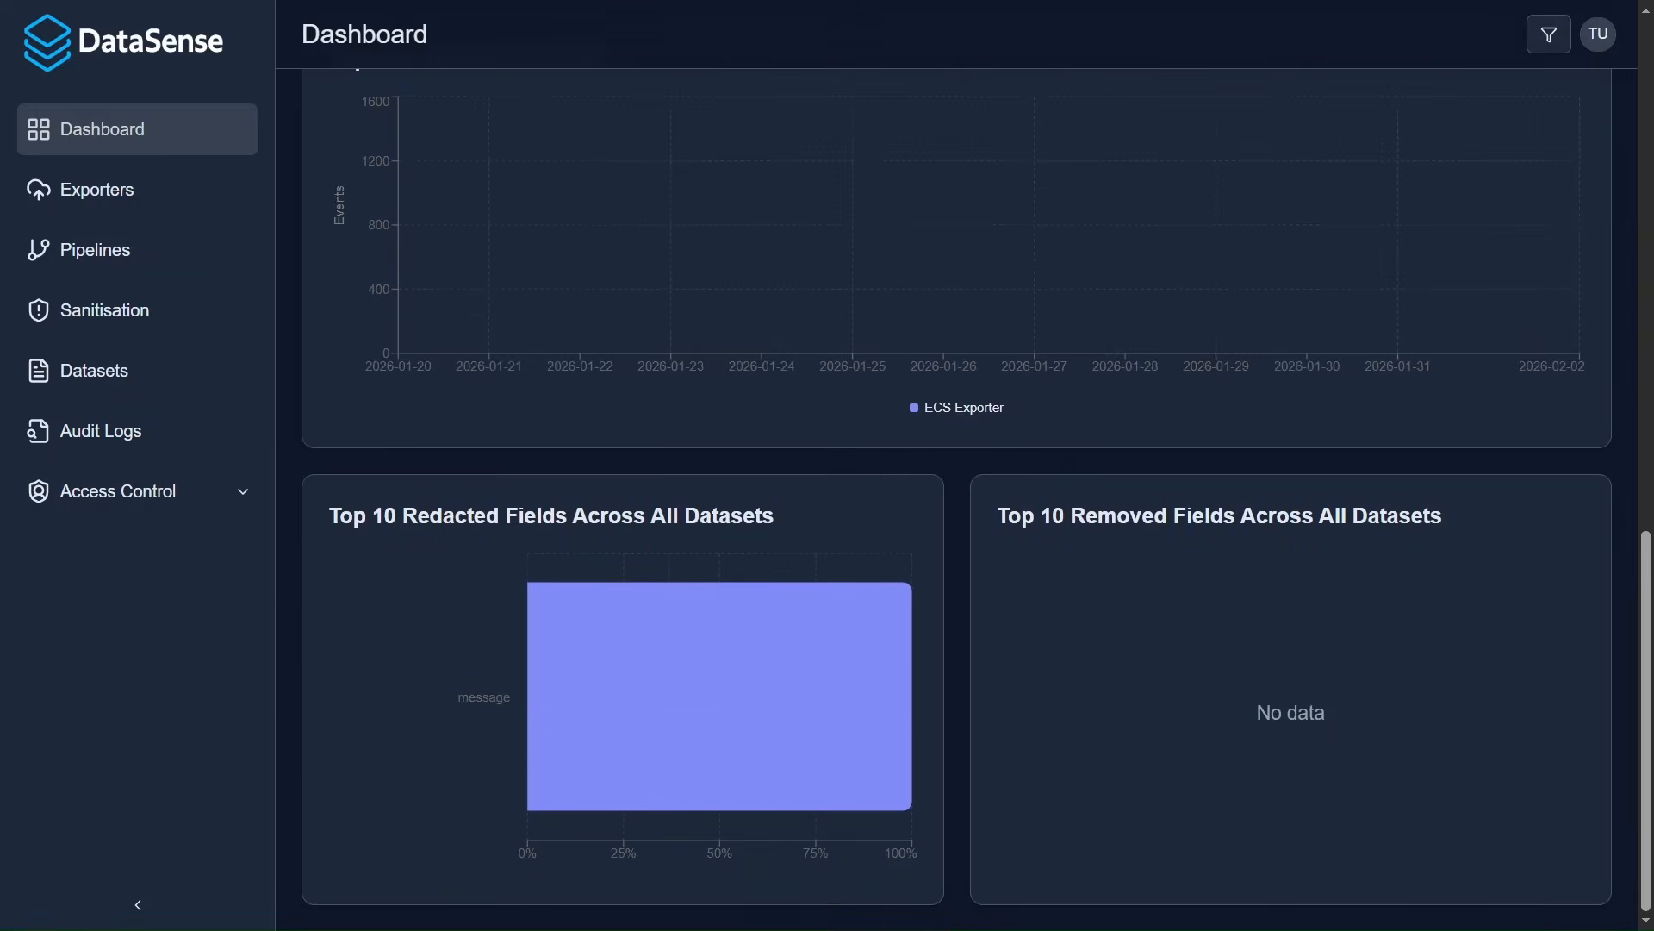
pyautogui.moveTo(660, 699)
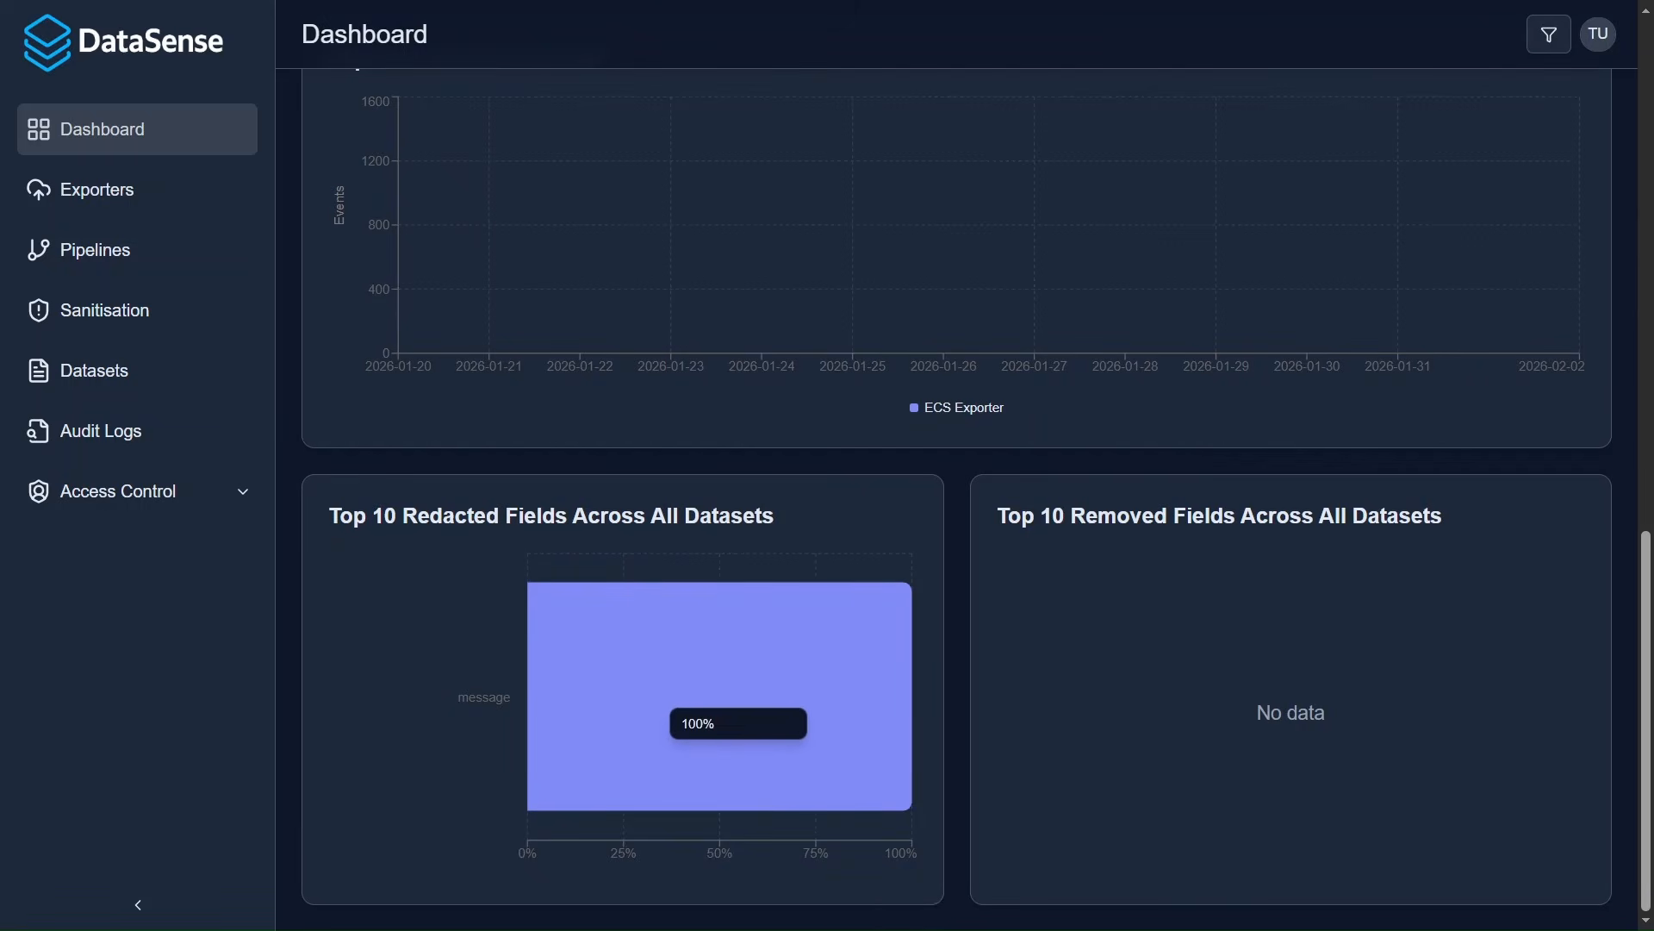
pyautogui.scroll(8, 661, 699)
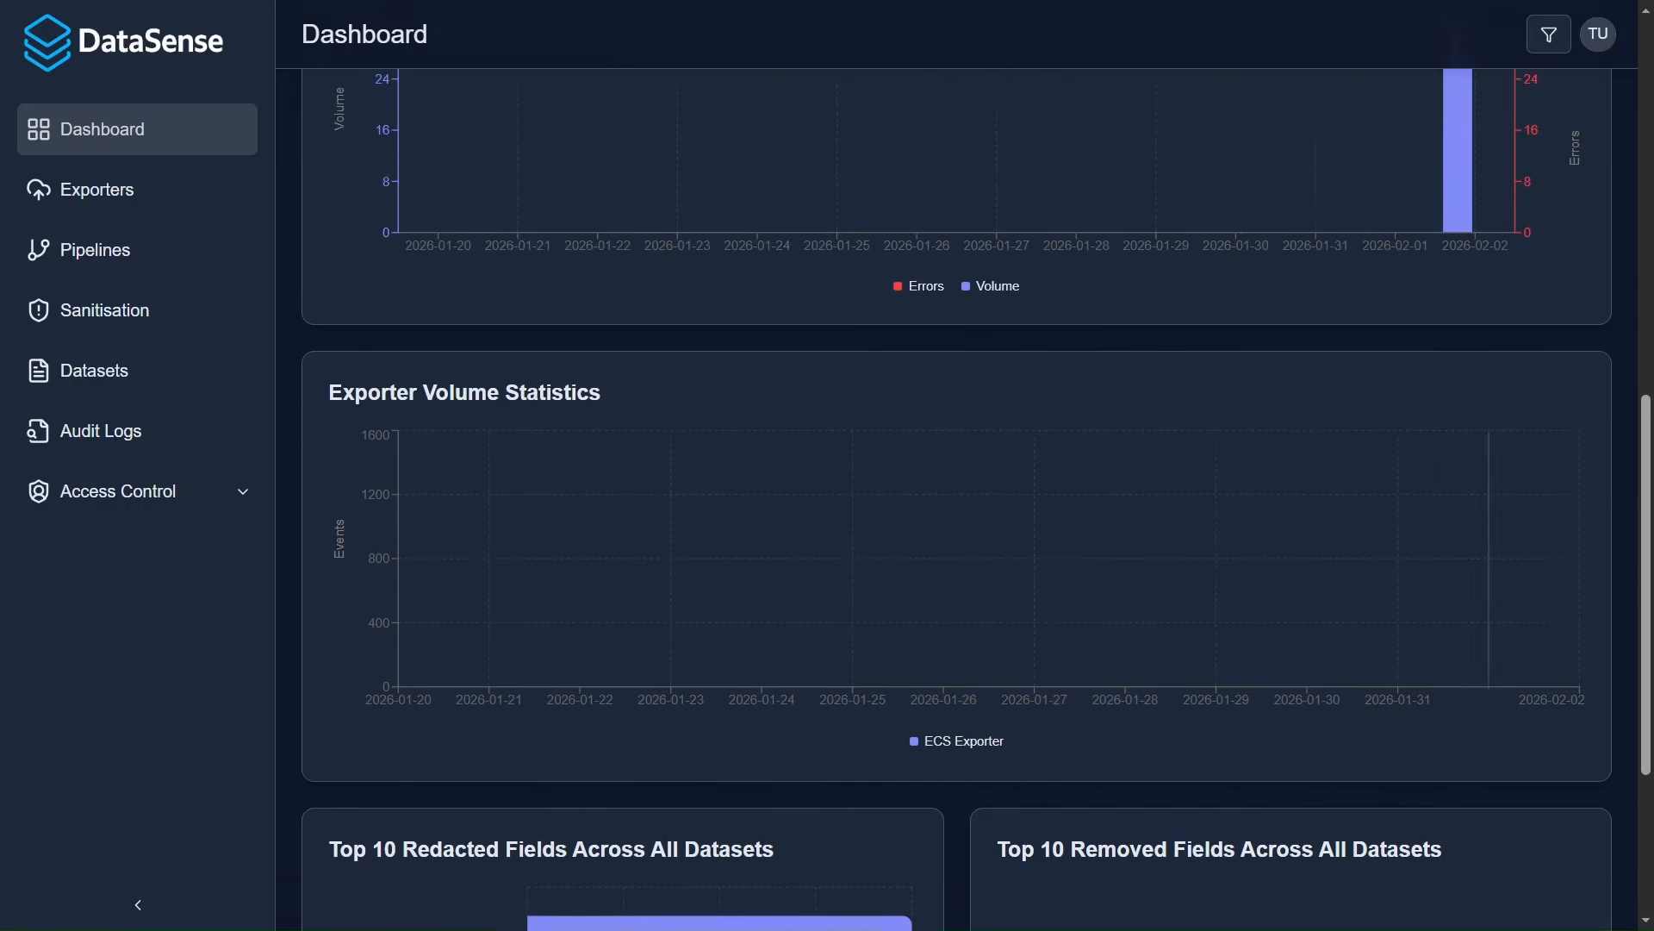
pyautogui.scroll(7, 1448, 517)
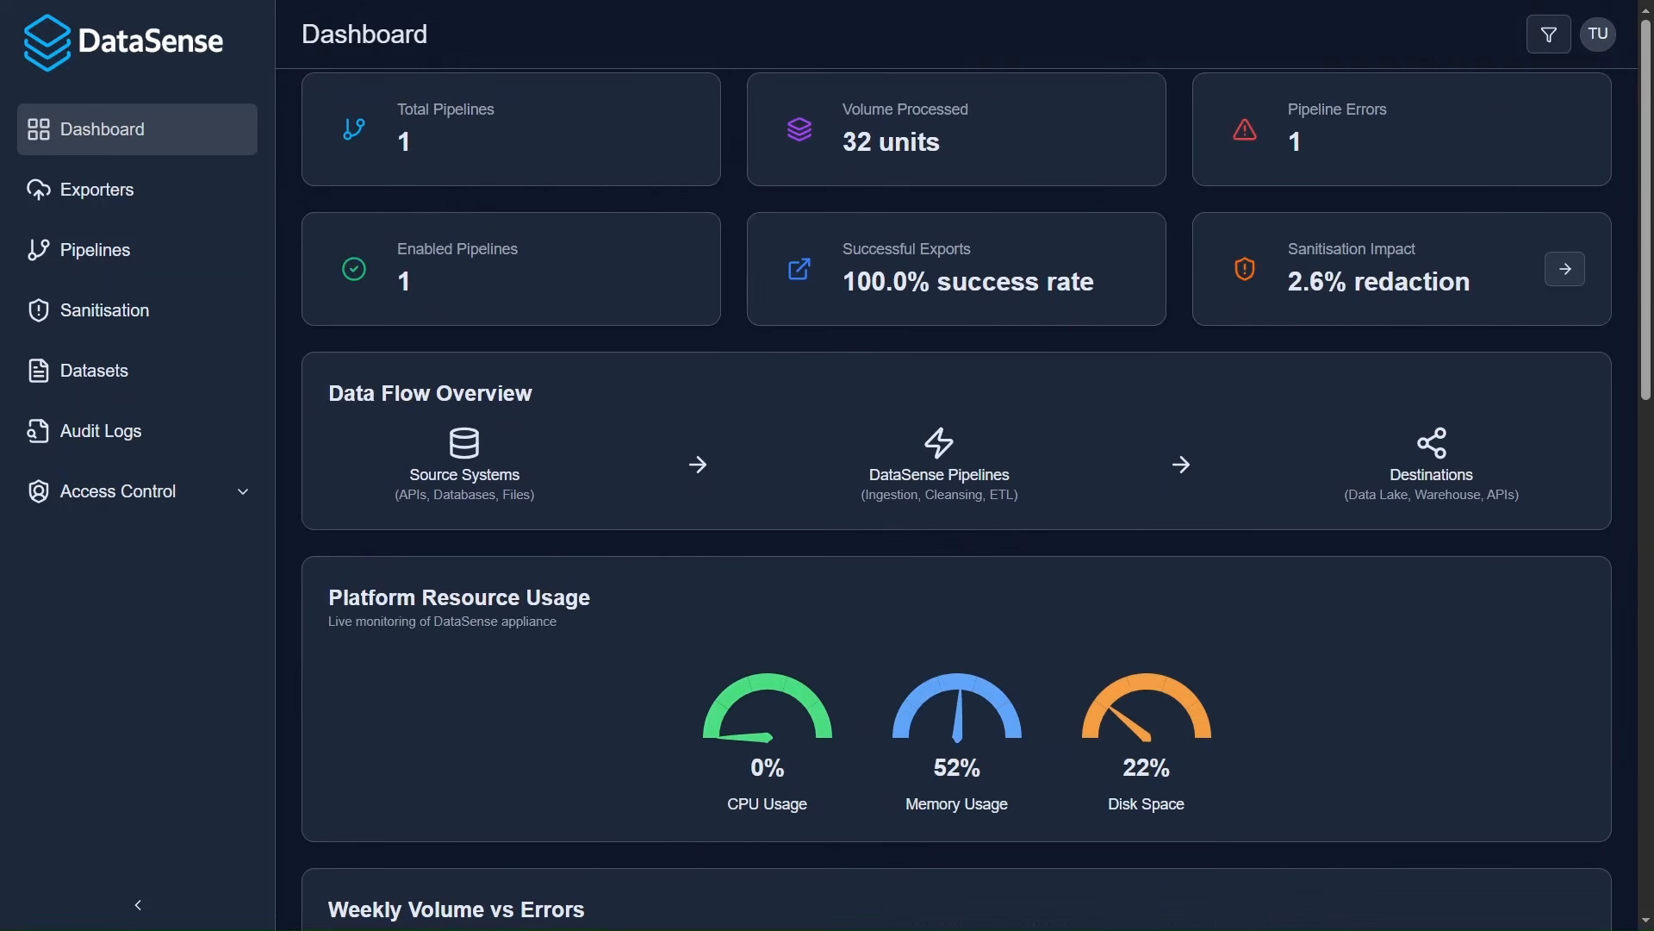
# Step: Open the sanitisation impact details and show the ECS Pipeline's statistics as a card
pyautogui.click(1551, 275)
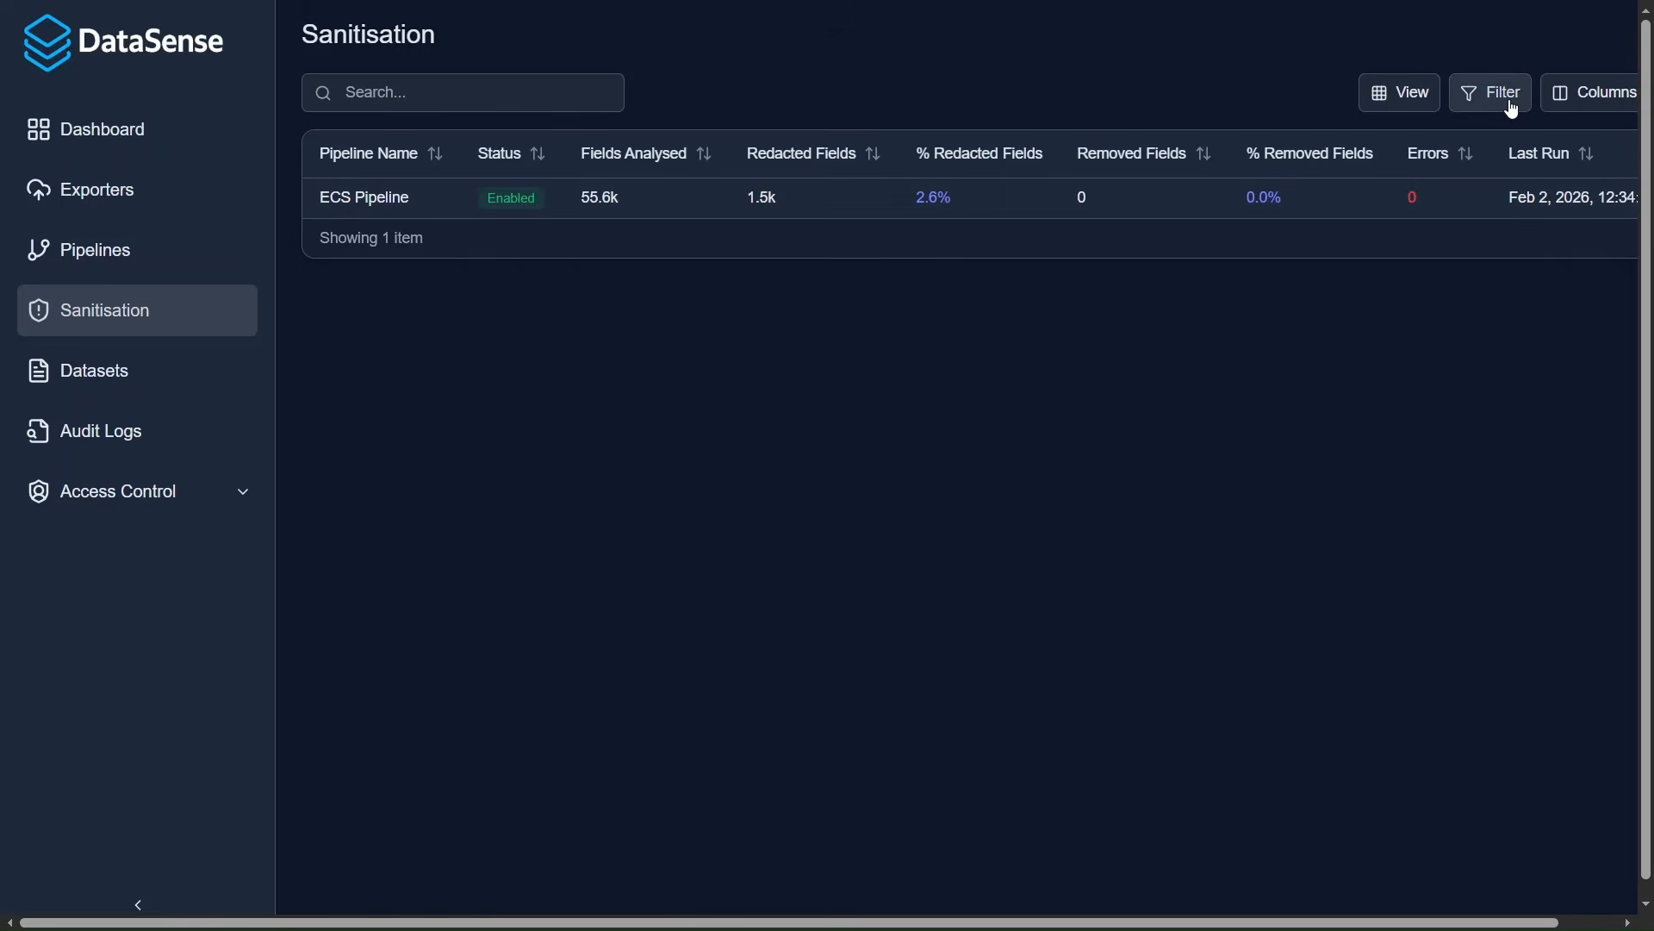
pyautogui.click(1402, 104)
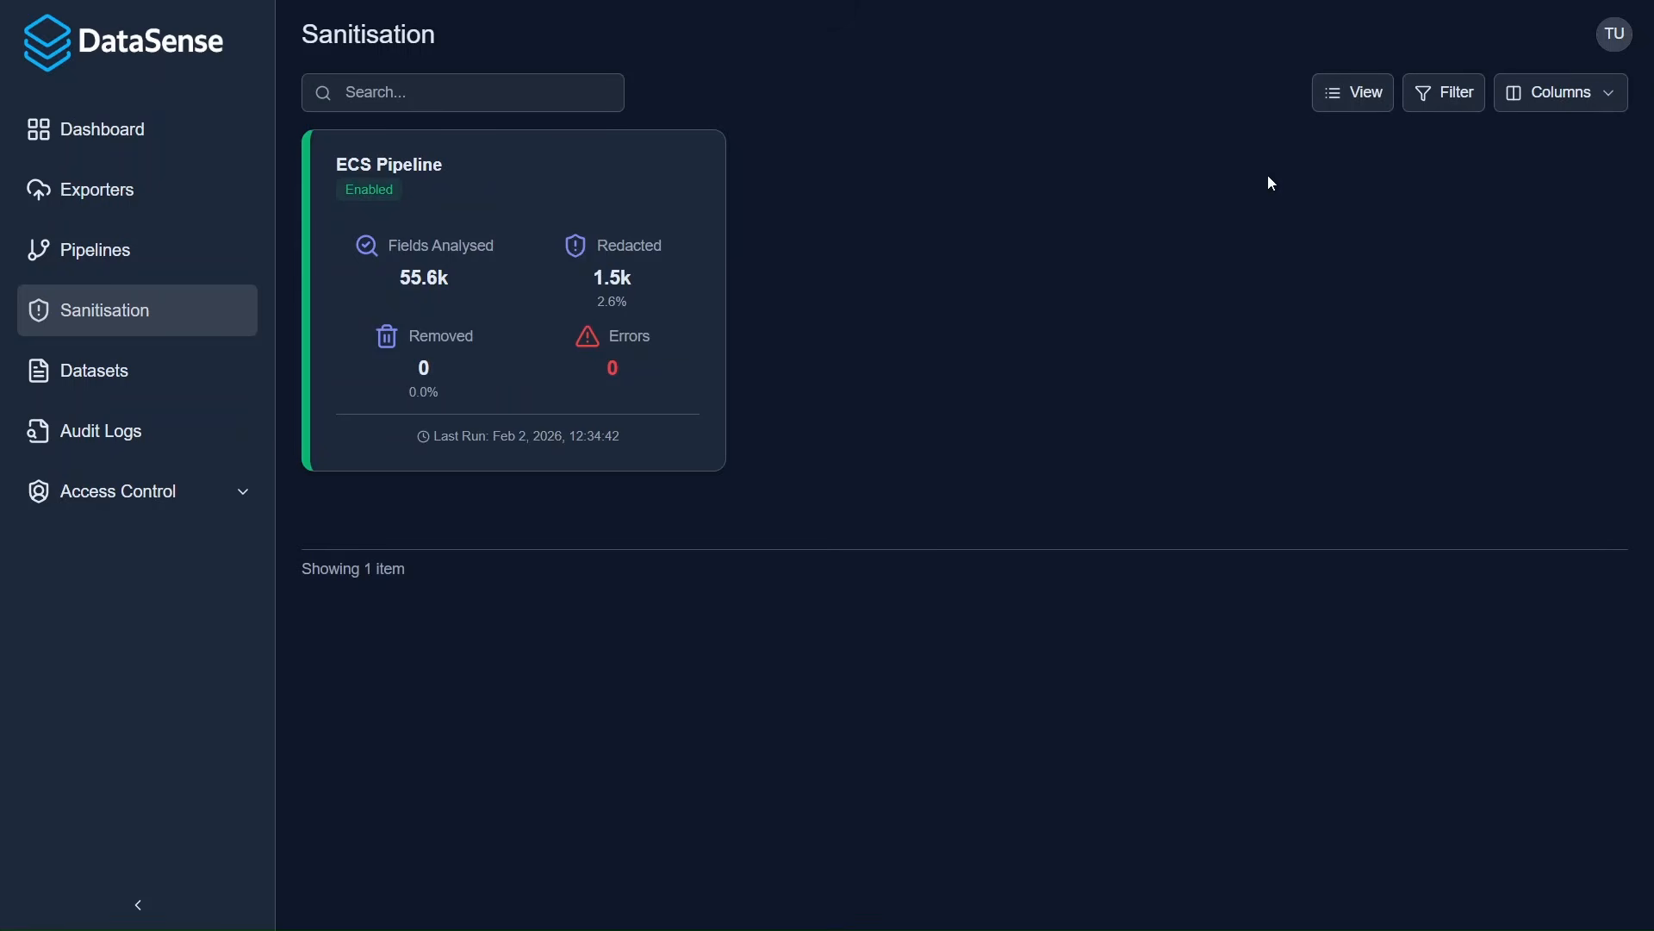